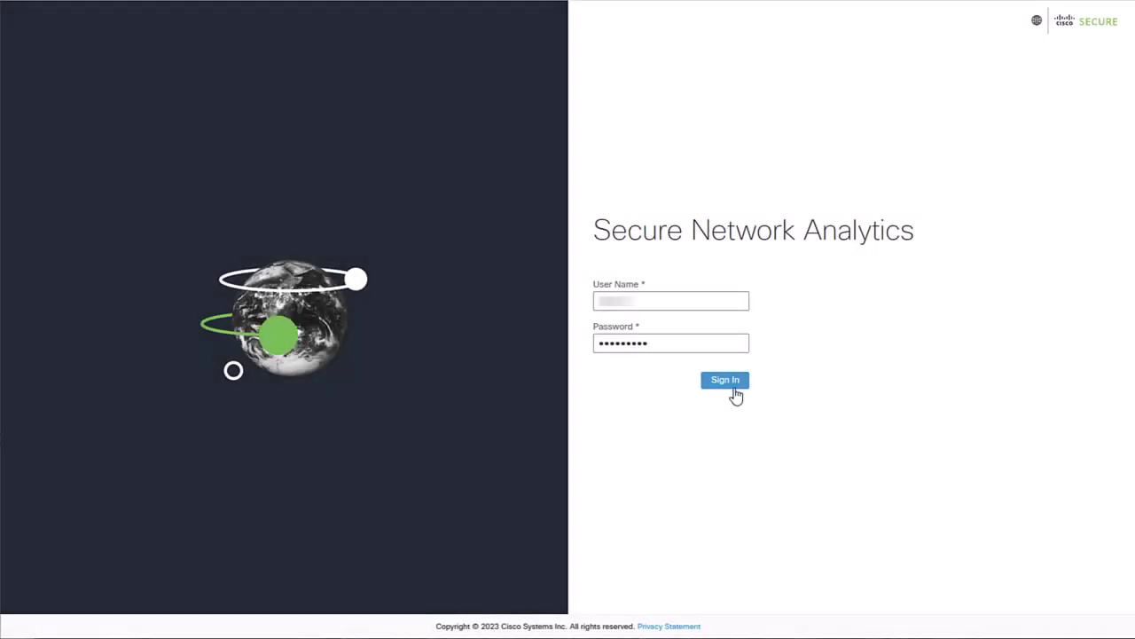
Sign in and acknowledge the welcome notice to reach the inside-hosts Security Insight Dashboard.
{"action": "left_click", "coordinate": [733, 383]}
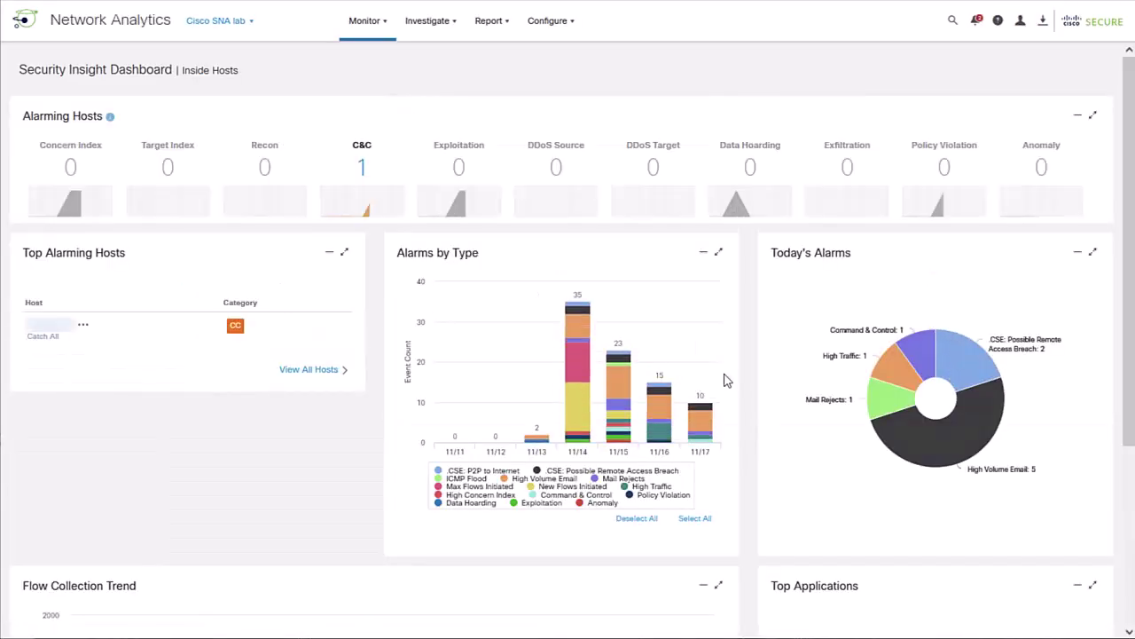
Open the fc-01 Flow Collector's appliance configuration at its SSL/TLS Appliance Identity section.
{"action": "left_click", "coordinate": [552, 31]}
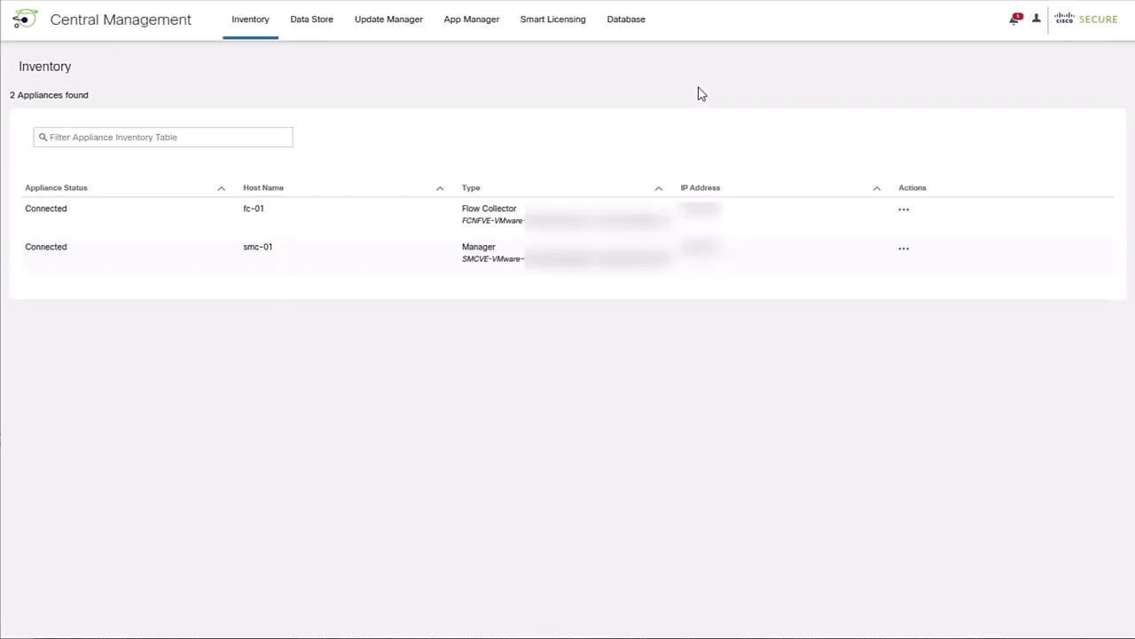
{"action": "left_click", "coordinate": [906, 211]}
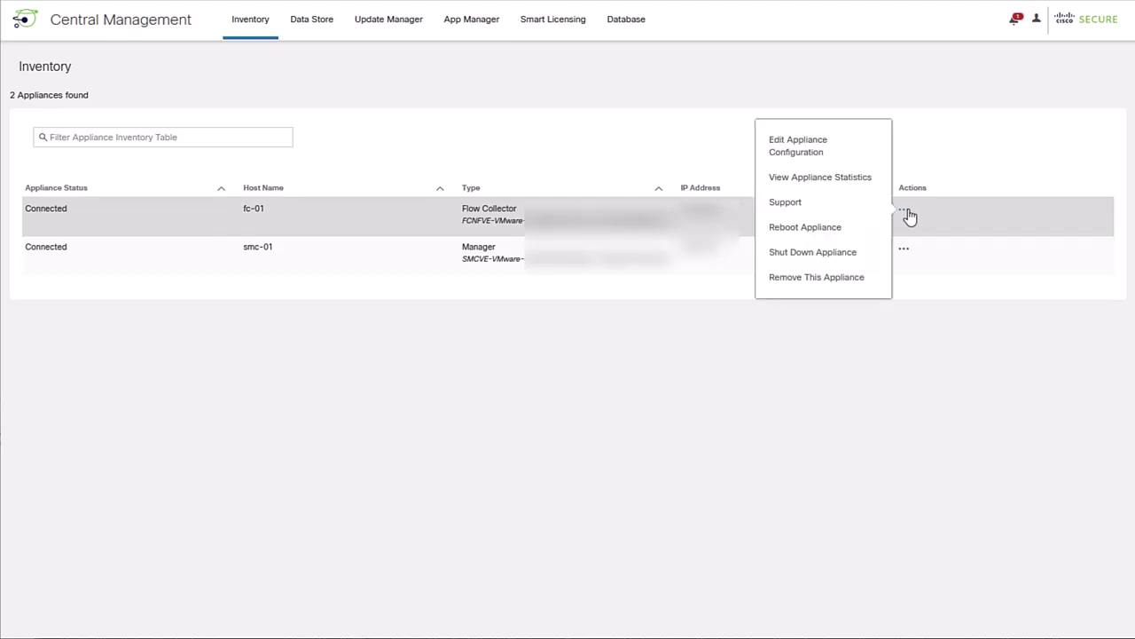
{"action": "left_click", "coordinate": [818, 155]}
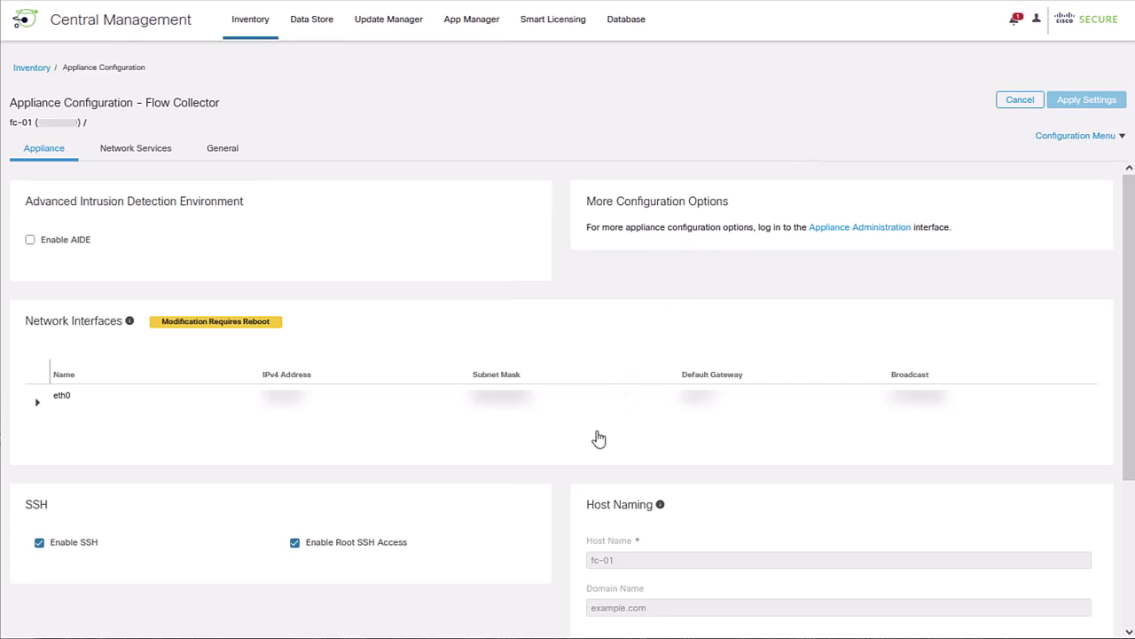
{"action": "scroll", "coordinate": [559, 498], "scroll_direction": "down", "scroll_amount": 3}
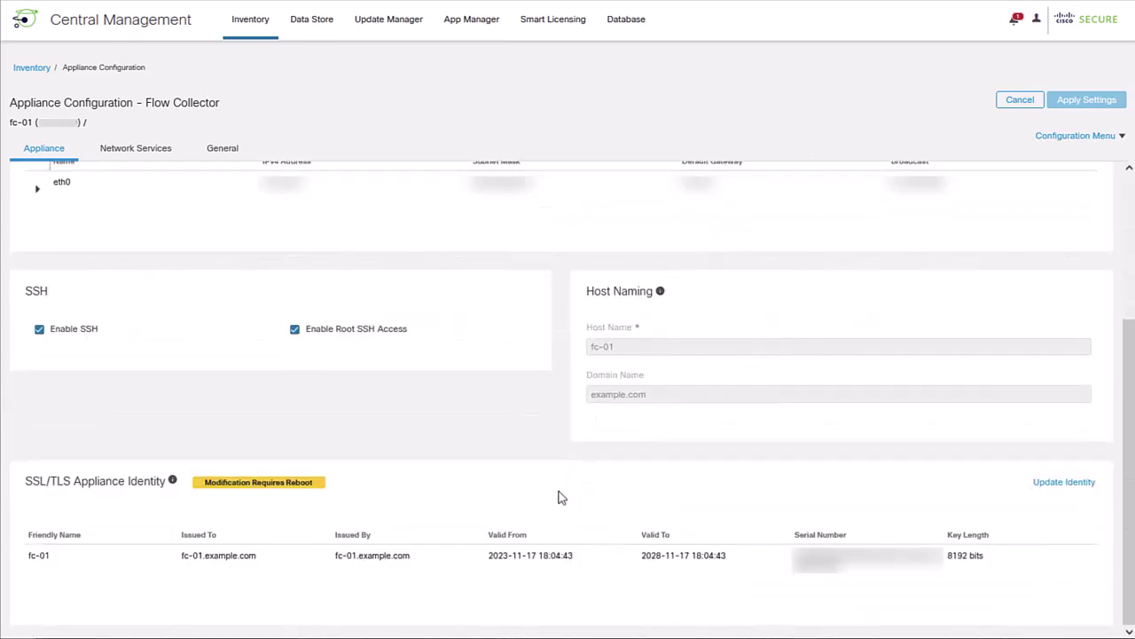
Generate an 8192-bit CSR for fc-01's identity and save it as fc-01-applianceIdentity.
{"action": "left_click", "coordinate": [1061, 484]}
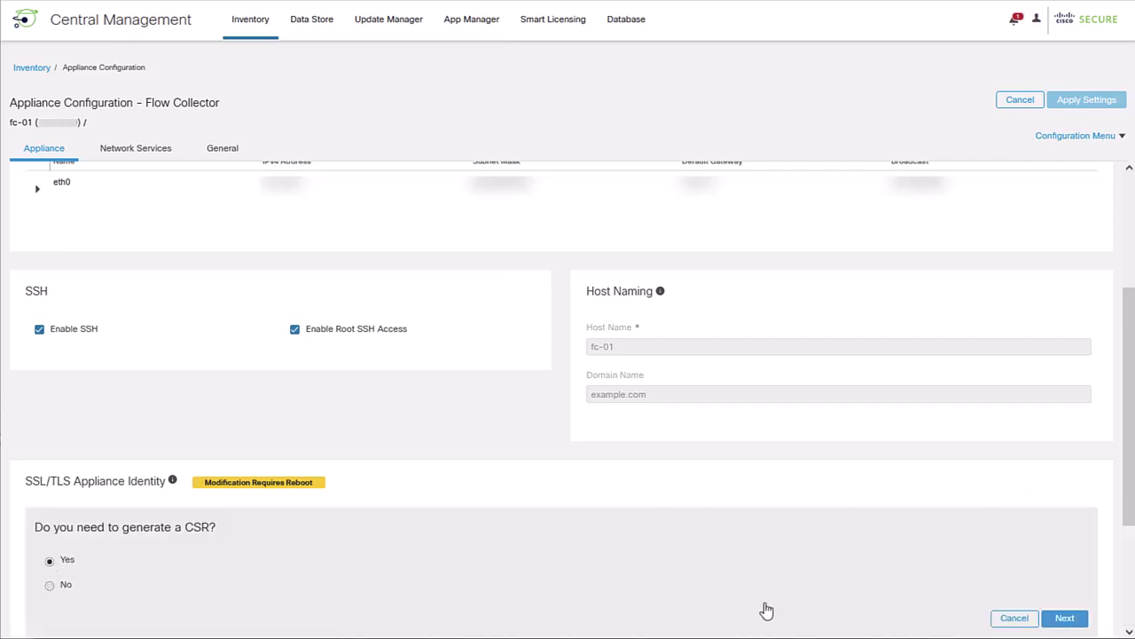
{"action": "left_click", "coordinate": [1065, 622]}
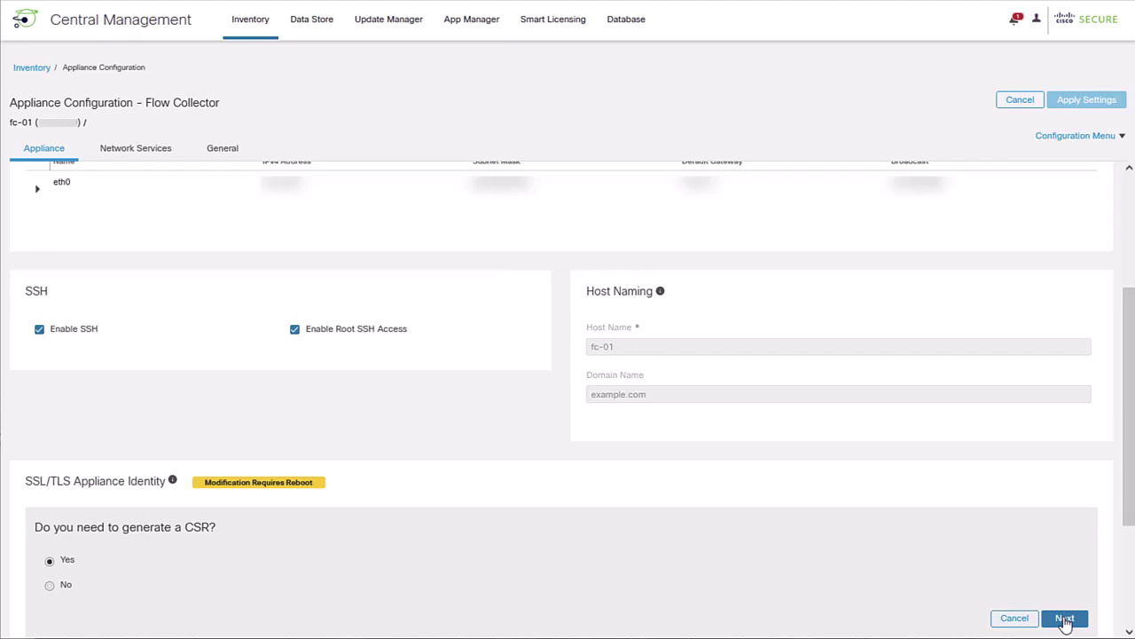
{"action": "scroll", "coordinate": [521, 529], "scroll_direction": "down", "scroll_amount": 3}
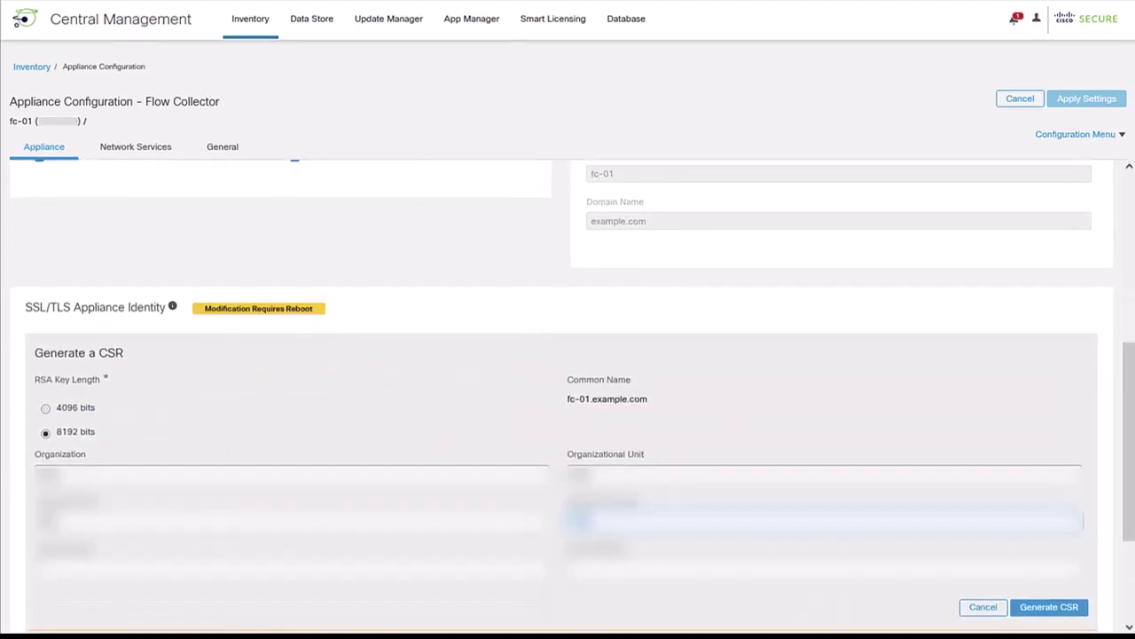
{"action": "left_click", "coordinate": [1047, 608]}
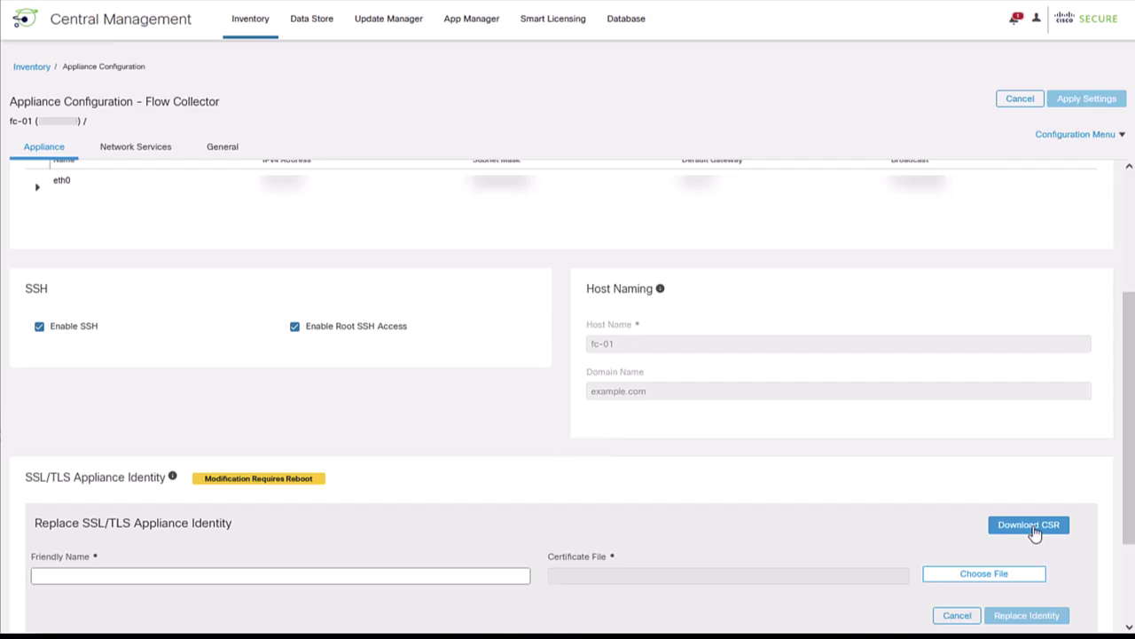
{"action": "left_click", "coordinate": [1033, 525]}
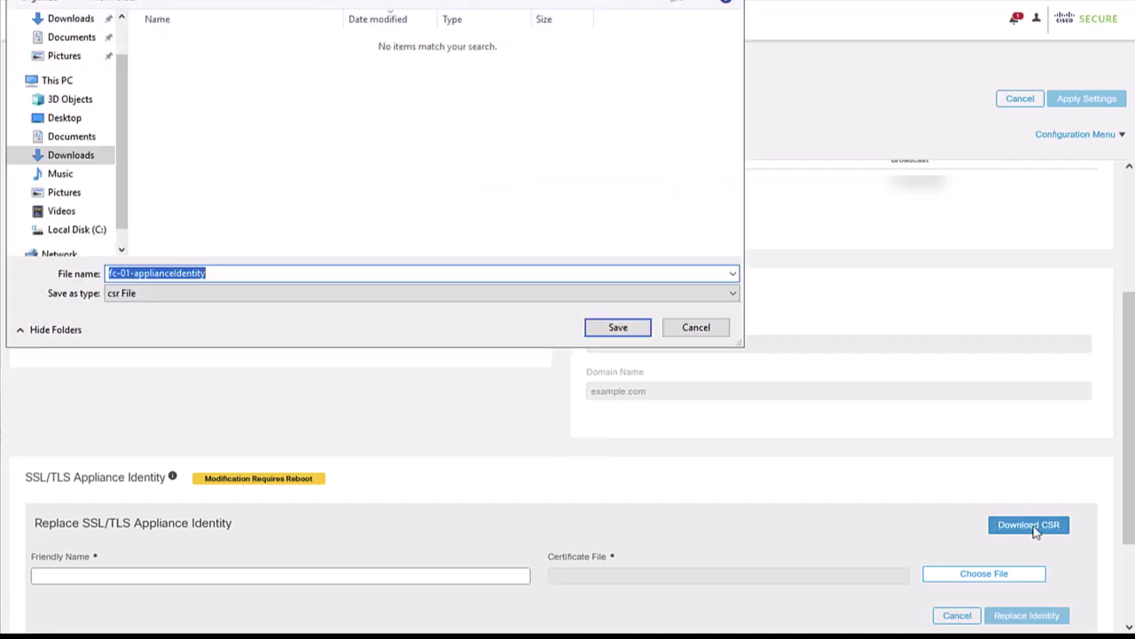
{"action": "left_click", "coordinate": [618, 328]}
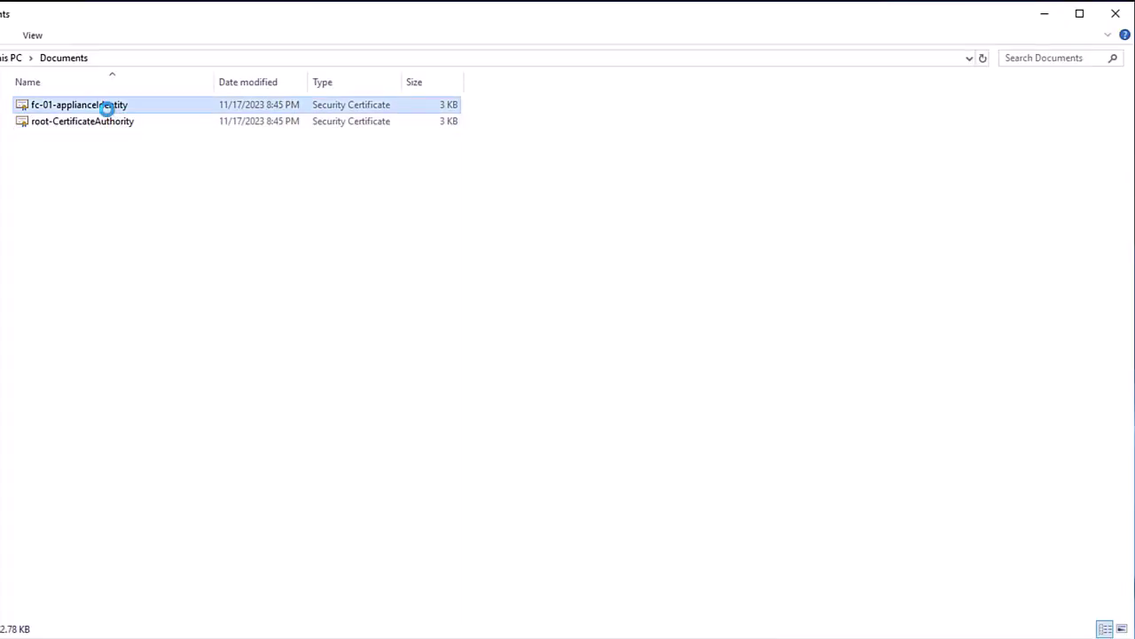
Check fc-01-applianceIdentity's certificate for server/client authentication usage and the fc-01.example.com DNS name.
{"action": "double_click", "coordinate": [106, 105]}
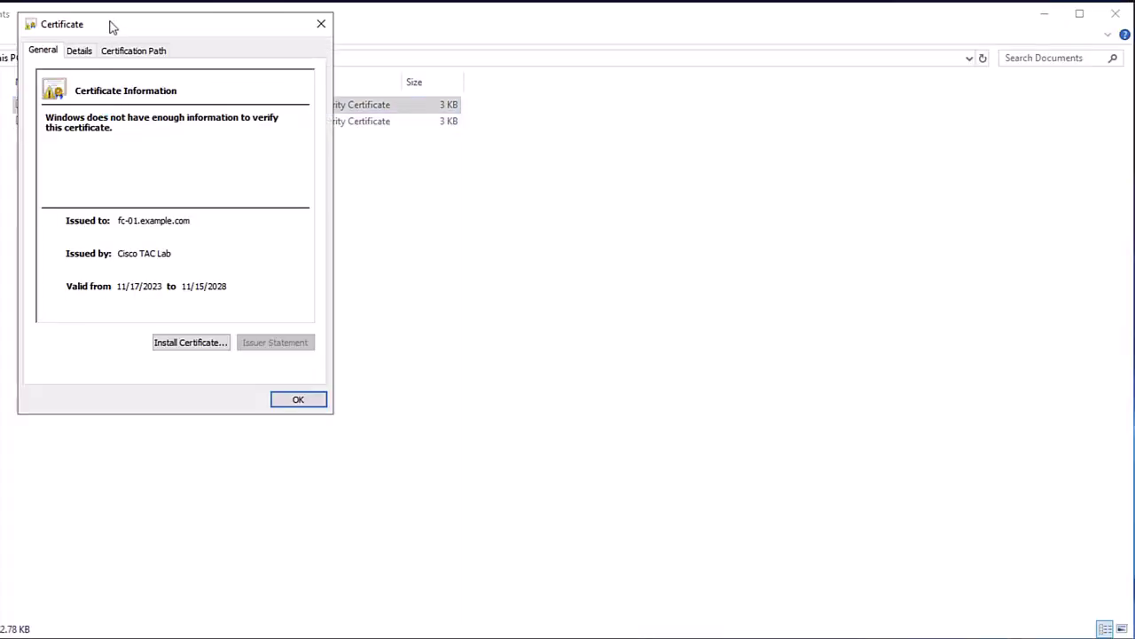
{"action": "left_click_drag", "start_coordinate": [110, 25], "coordinate": [405, 75]}
{"action": "left_click", "coordinate": [380, 104]}
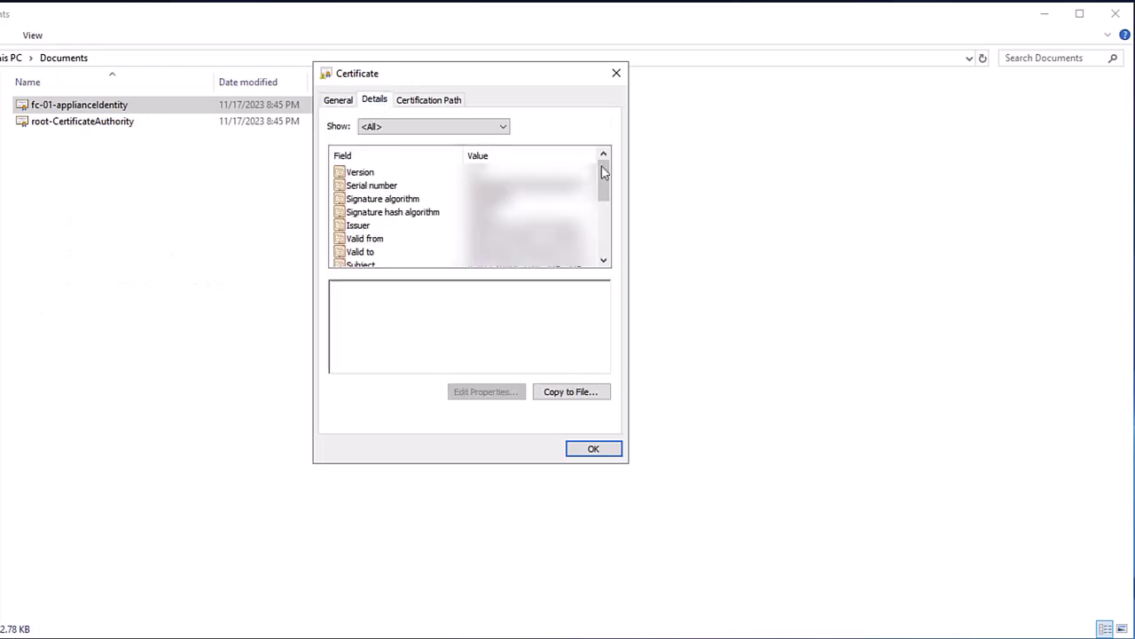
{"action": "left_click_drag", "start_coordinate": [604, 177], "coordinate": [610, 236]}
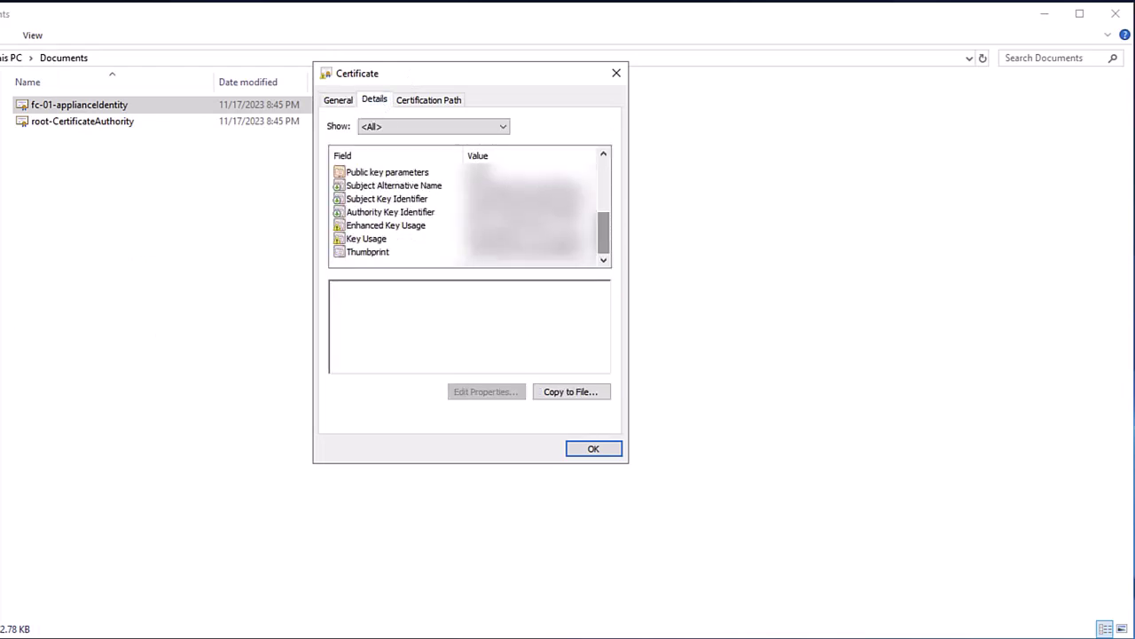
{"action": "left_click", "coordinate": [408, 227]}
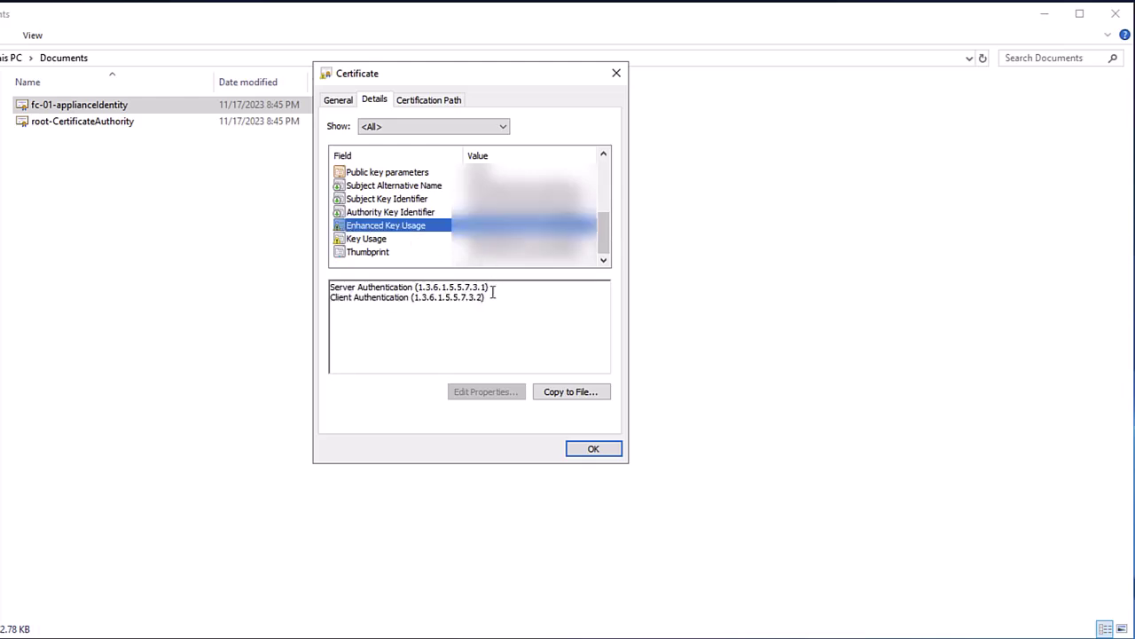
{"action": "left_click", "coordinate": [422, 187]}
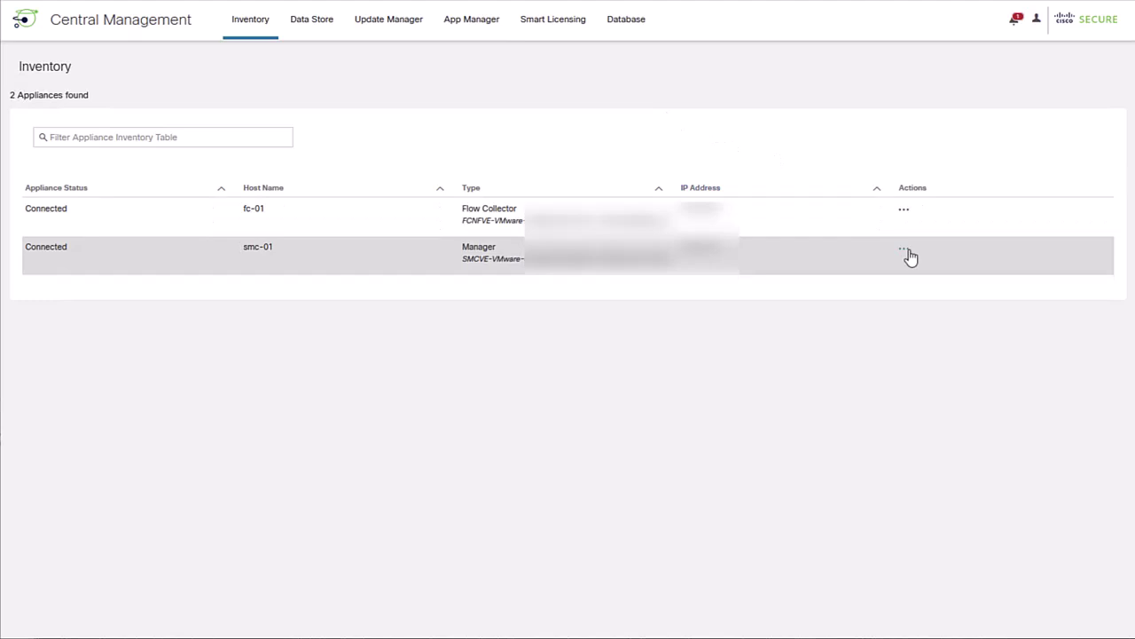
Open the smc-01 Manager's General settings down to its Trust Store.
{"action": "left_click", "coordinate": [905, 251]}
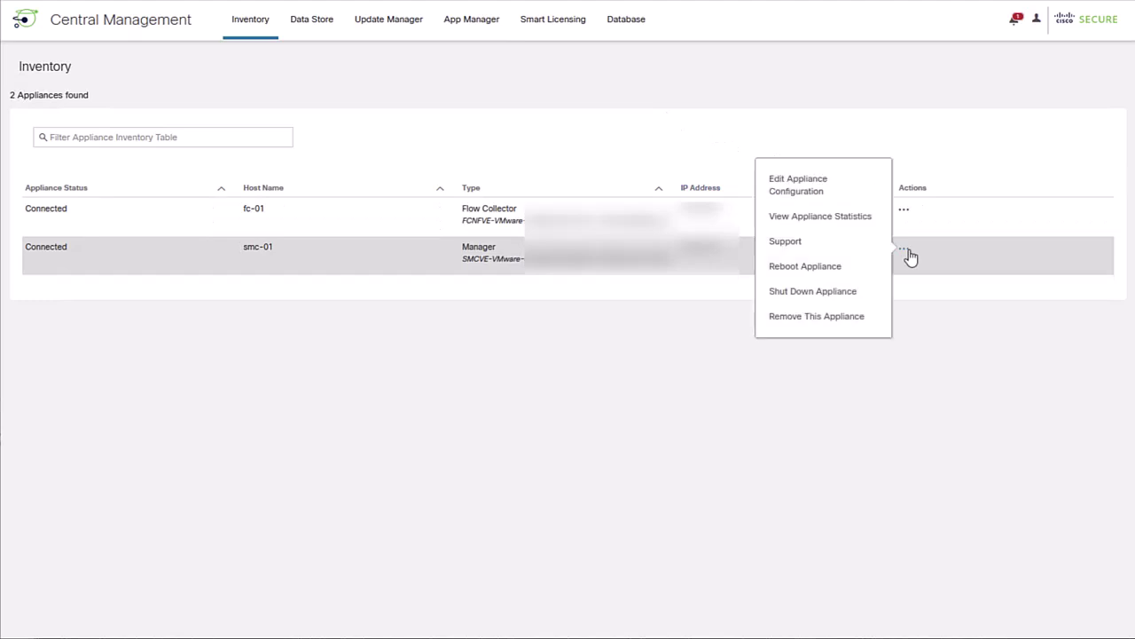
{"action": "left_click", "coordinate": [811, 189]}
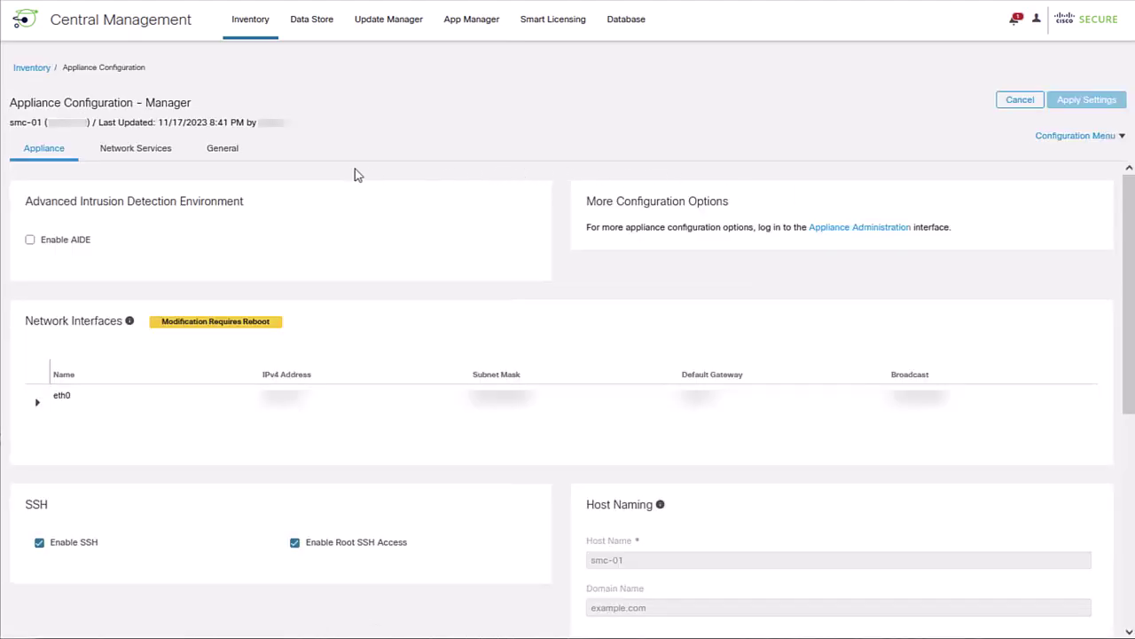
{"action": "left_click", "coordinate": [234, 157]}
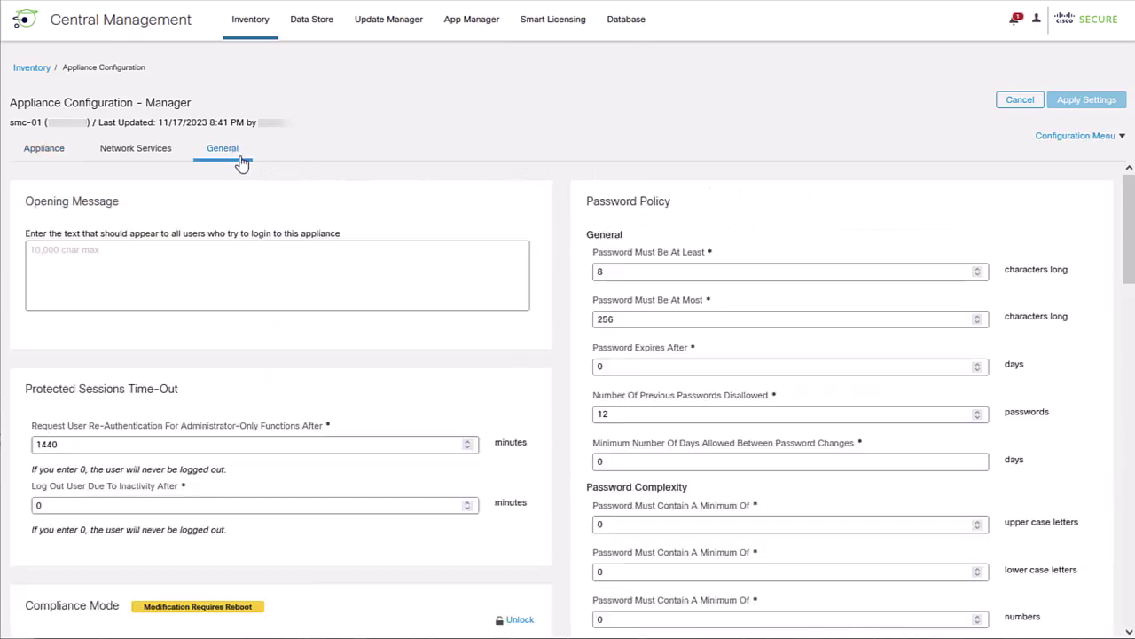
{"action": "scroll", "coordinate": [557, 404], "scroll_direction": "down", "scroll_amount": 1}
{"action": "scroll", "coordinate": [557, 404], "scroll_direction": "down", "scroll_amount": 4}
{"action": "scroll", "coordinate": [557, 404], "scroll_direction": "down", "scroll_amount": 3}
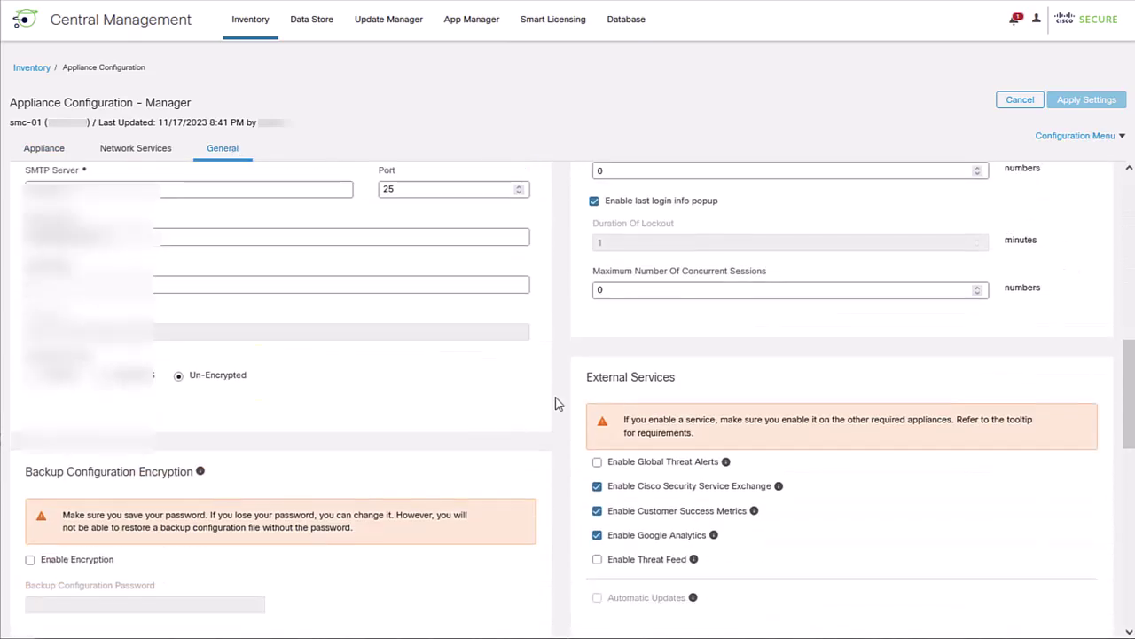
{"action": "scroll", "coordinate": [555, 400], "scroll_direction": "down", "scroll_amount": 5}
{"action": "scroll", "coordinate": [555, 400], "scroll_direction": "down", "scroll_amount": 1}
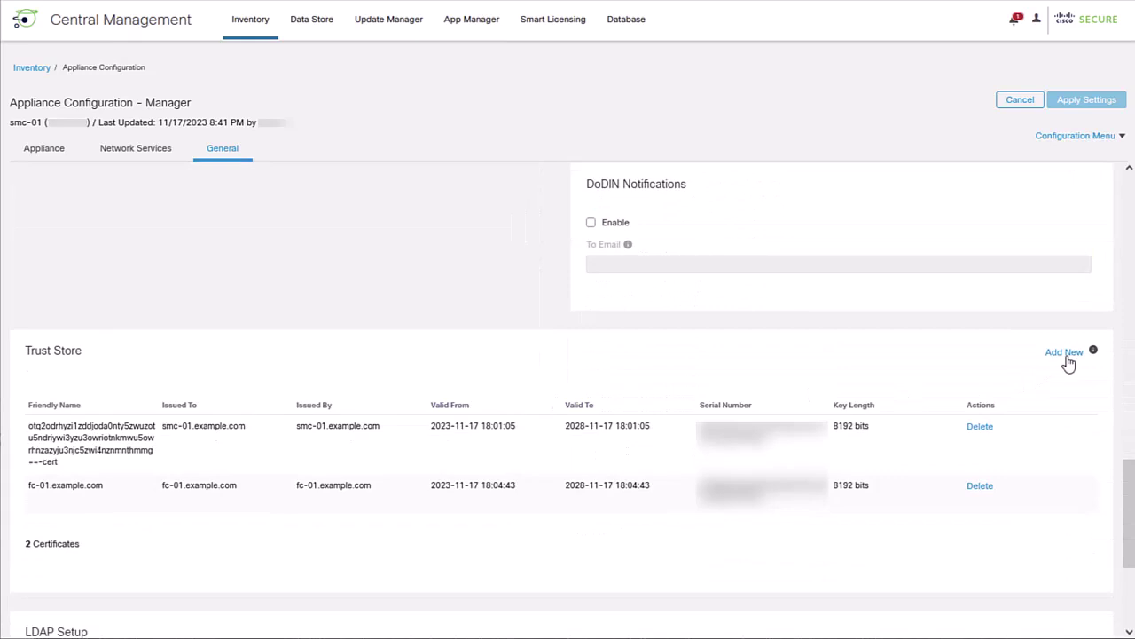
Add the fc-01-applianceIdentity certificate to the Manager trust store as new_cert_fc.
{"action": "left_click", "coordinate": [1064, 352]}
{"action": "left_click", "coordinate": [413, 445]}
{"action": "type", "text": "new_cert_fc"}
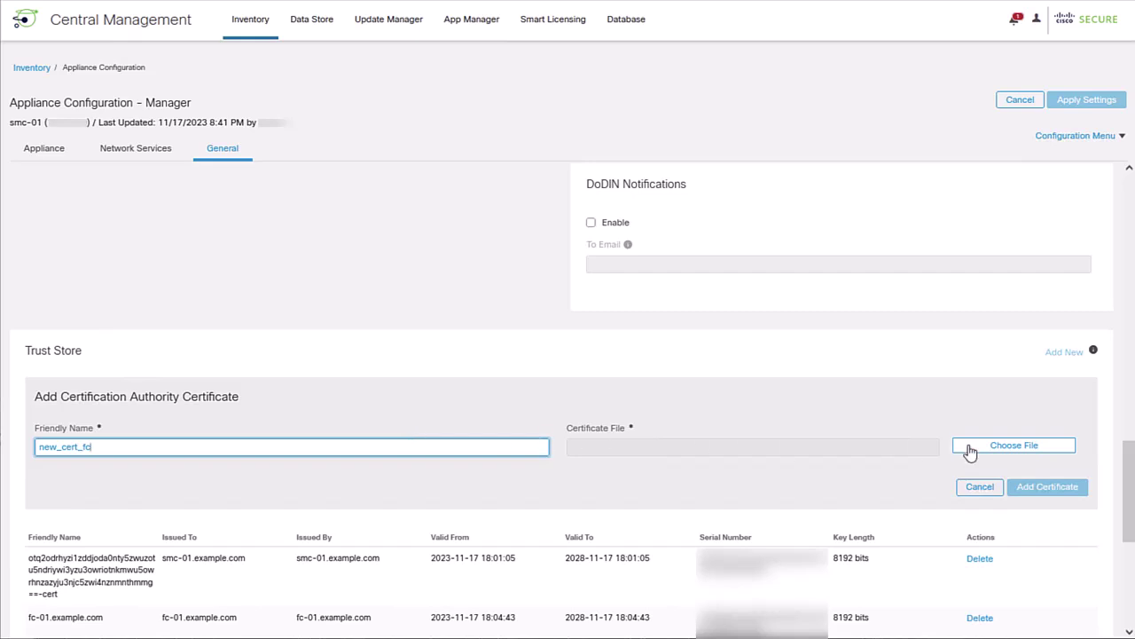
{"action": "left_click", "coordinate": [970, 449]}
{"action": "left_click", "coordinate": [278, 44]}
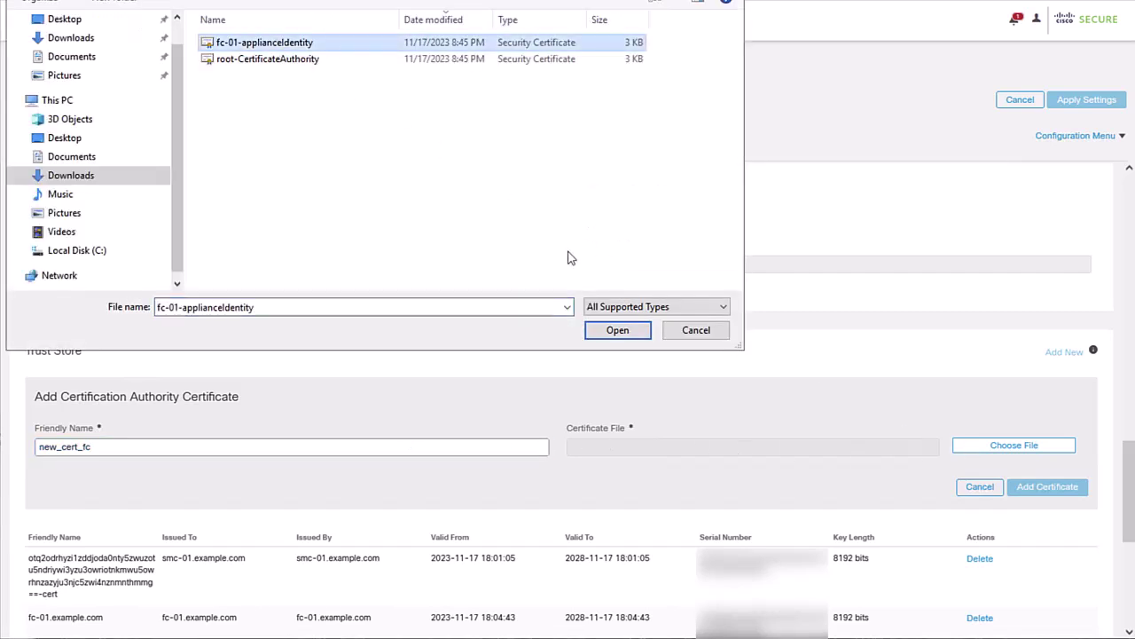
{"action": "left_click", "coordinate": [603, 330]}
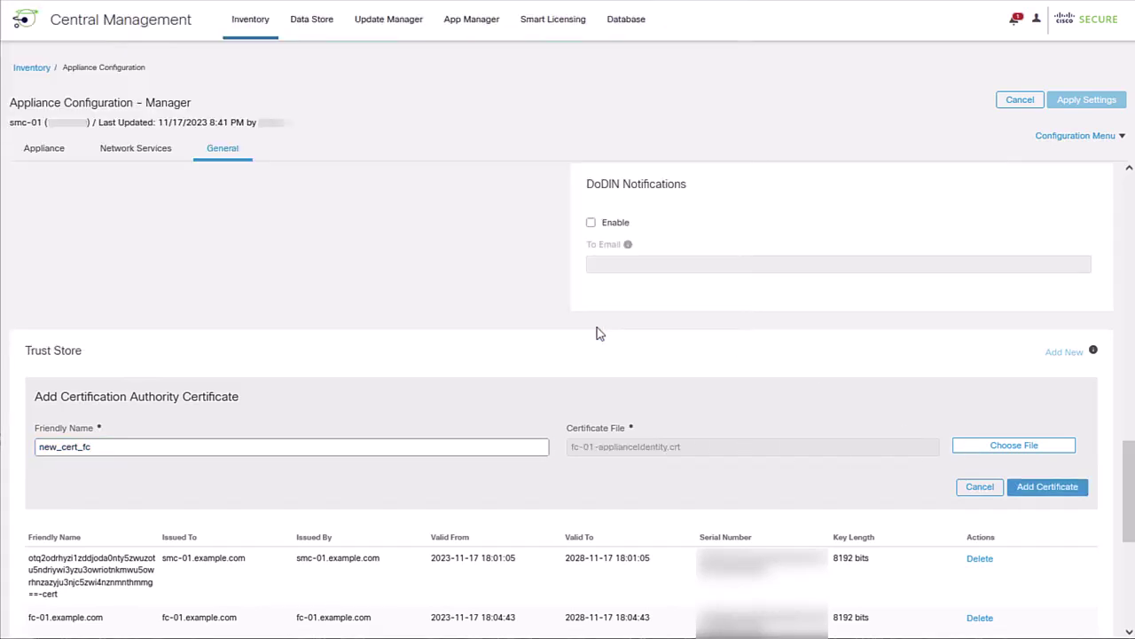
{"action": "left_click", "coordinate": [1044, 493]}
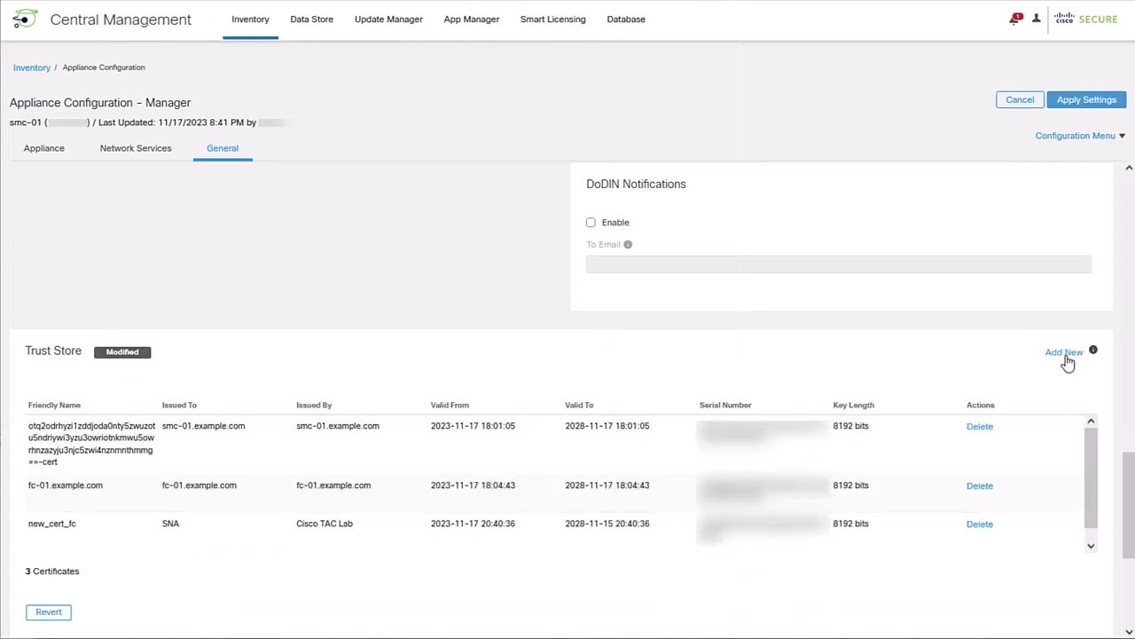
{"action": "left_click", "coordinate": [1069, 356]}
Add root-CertificateAuthority to the Manager trust store as root_ca and apply the changes.
{"action": "left_click", "coordinate": [536, 443]}
{"action": "left_click", "coordinate": [485, 442]}
{"action": "type", "text": "root_ca"}
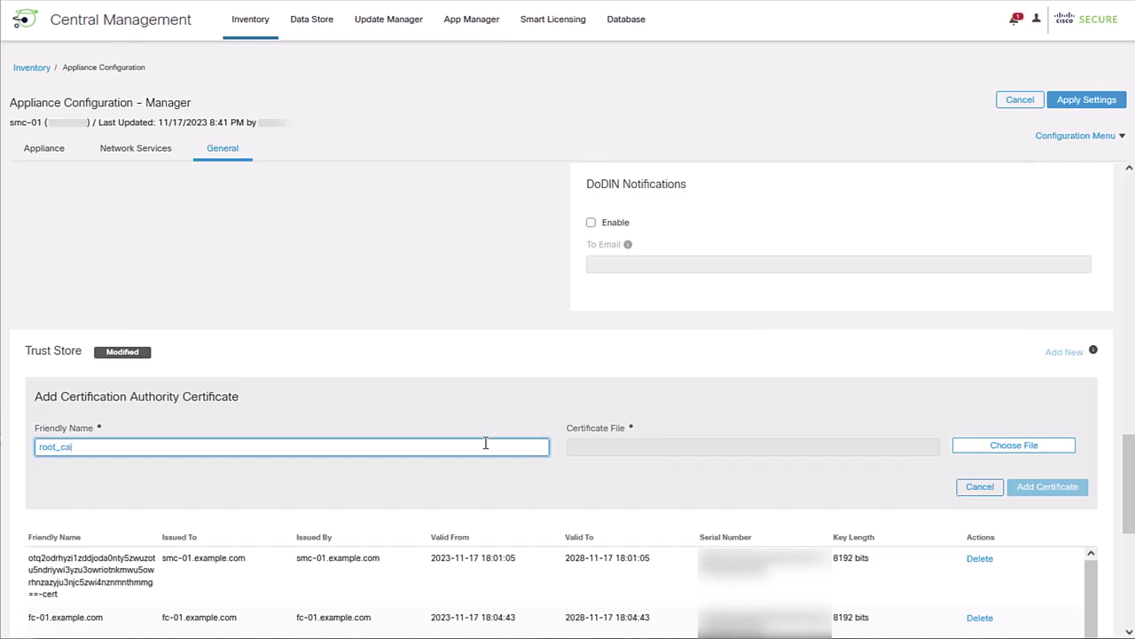
{"action": "left_click", "coordinate": [975, 452]}
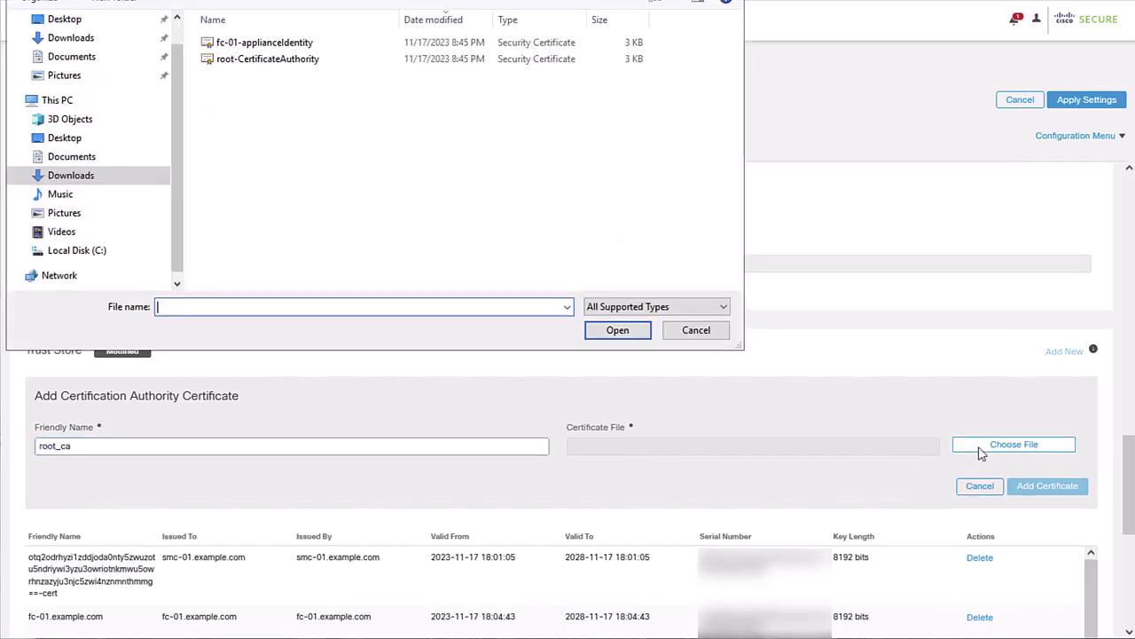
{"action": "left_click", "coordinate": [271, 60]}
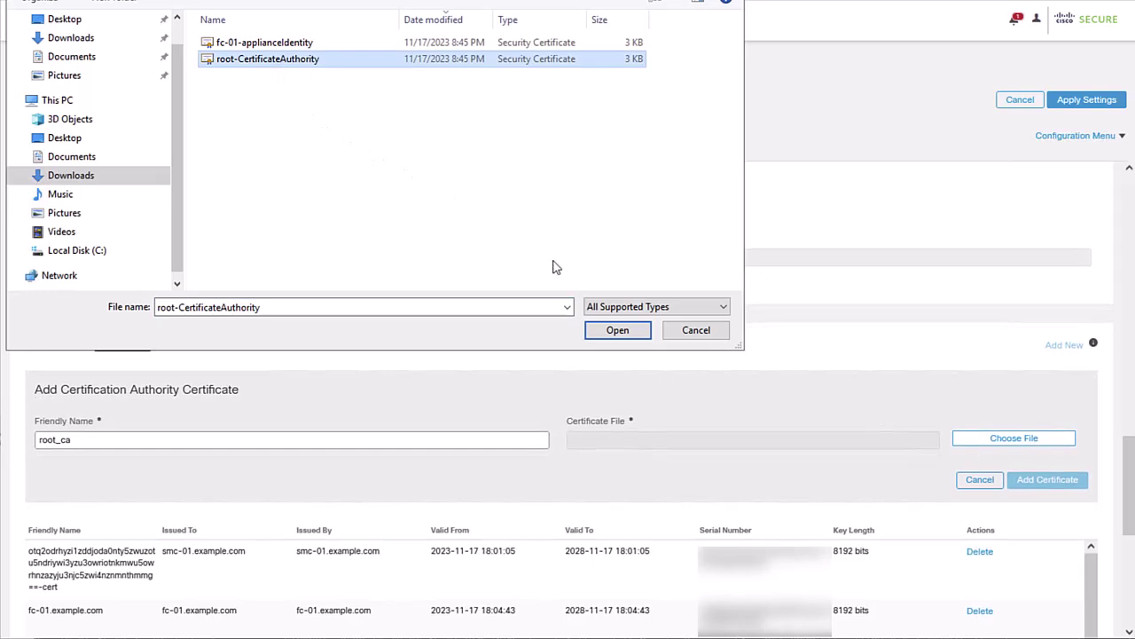
{"action": "left_click", "coordinate": [612, 330]}
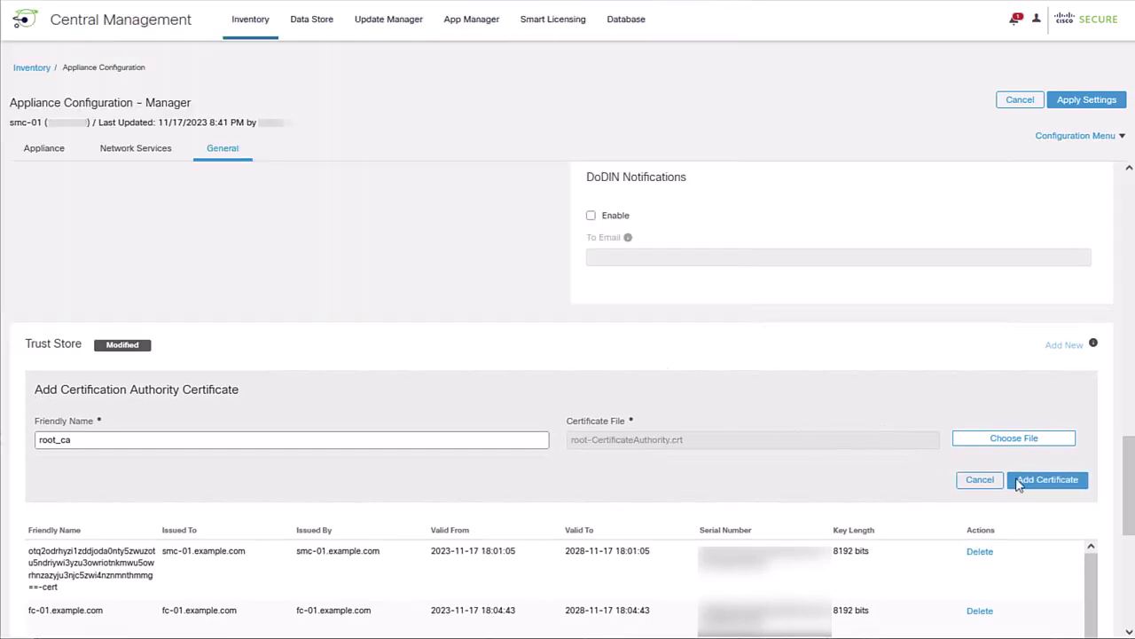
{"action": "left_click", "coordinate": [1030, 491]}
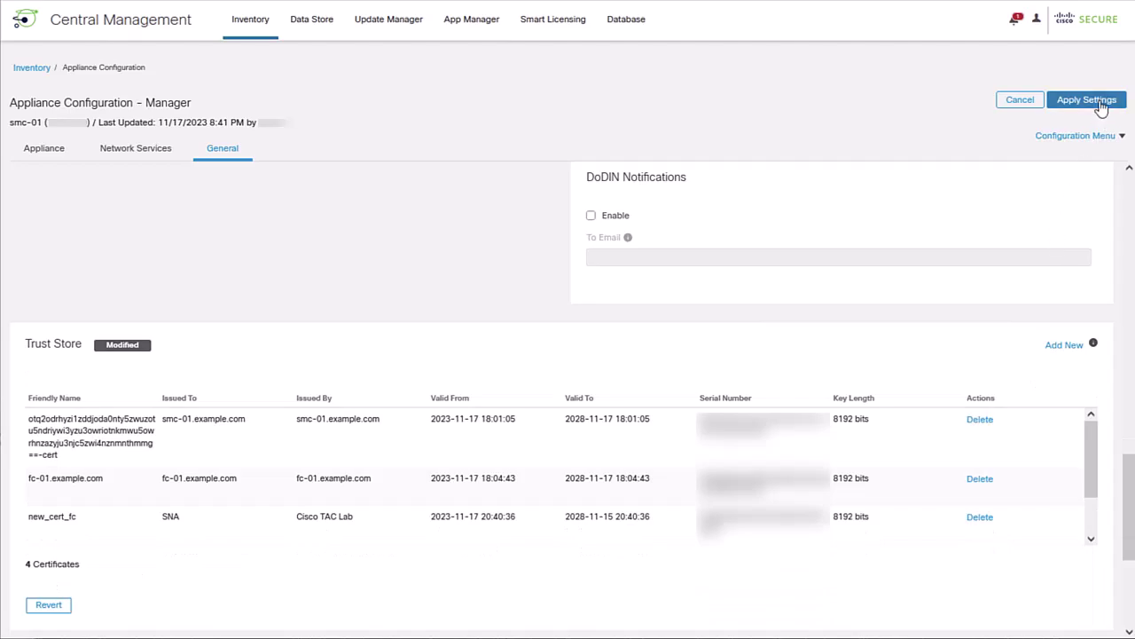
{"action": "left_click", "coordinate": [1098, 101]}
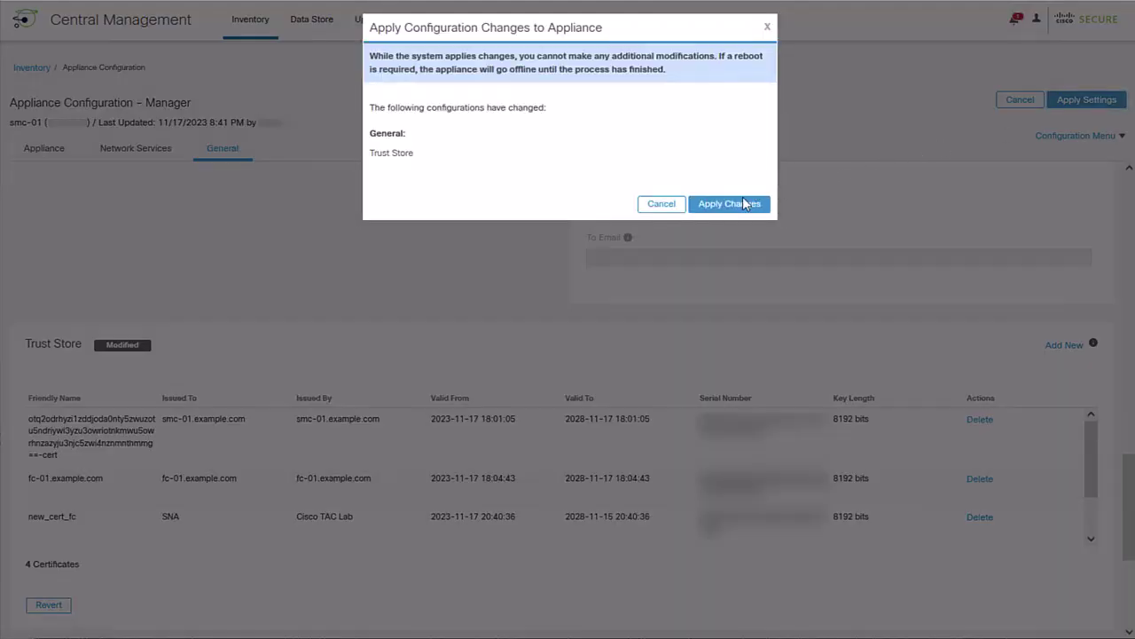
{"action": "left_click", "coordinate": [739, 210]}
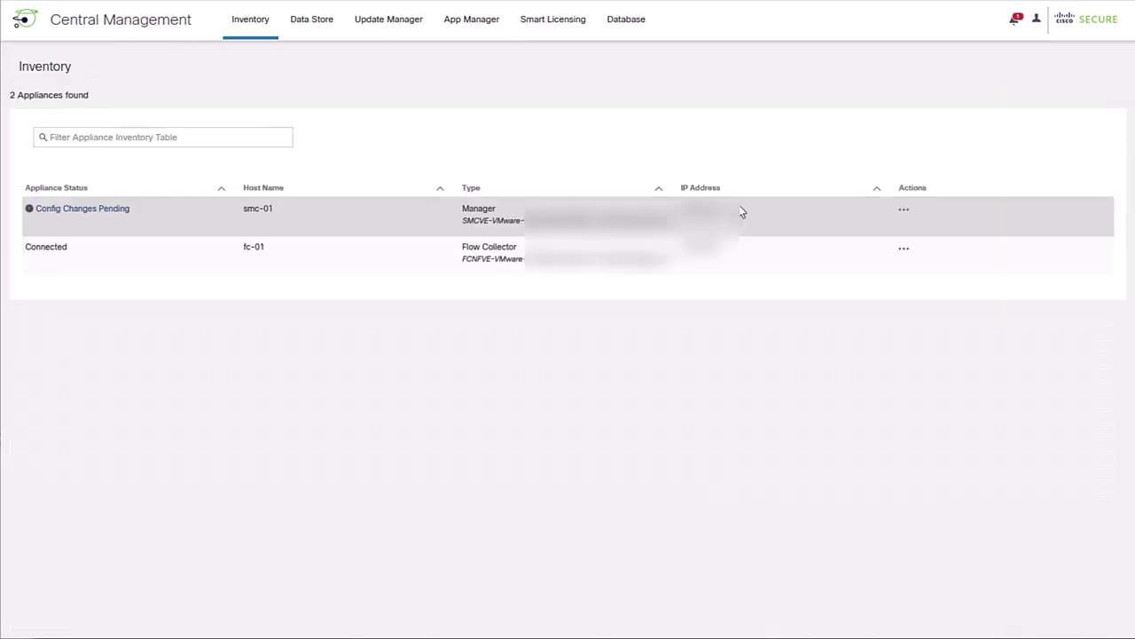
Open the fc-01 Flow Collector's General settings at its Trust Store.
{"action": "left_click", "coordinate": [904, 250]}
{"action": "left_click", "coordinate": [803, 178]}
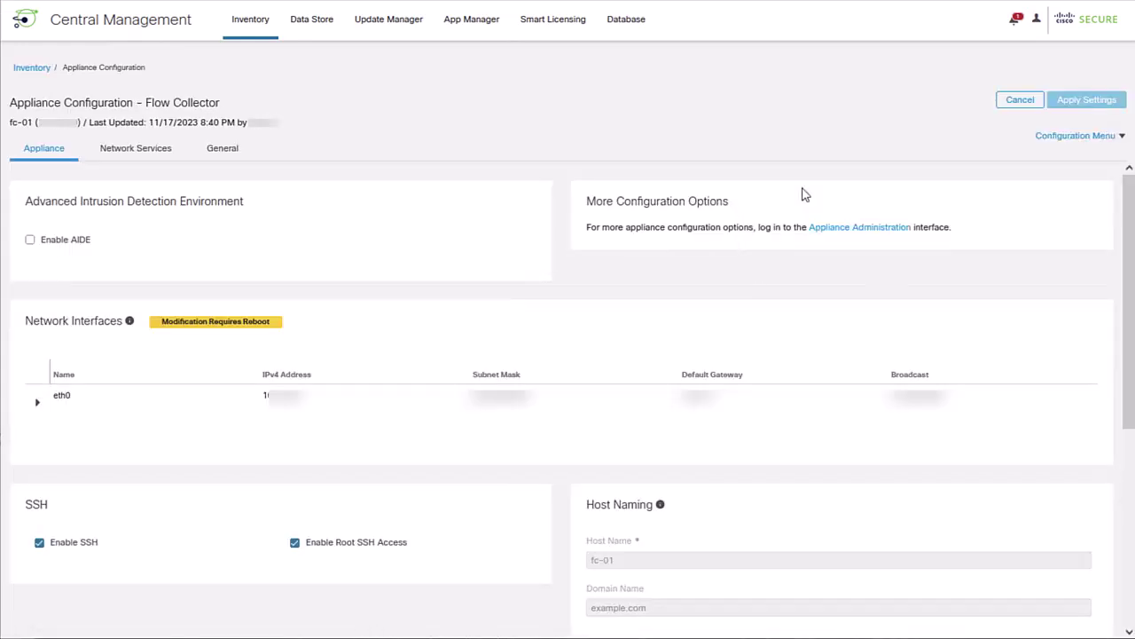
{"action": "left_click", "coordinate": [221, 148]}
{"action": "scroll", "coordinate": [555, 396], "scroll_direction": "down", "scroll_amount": 10}
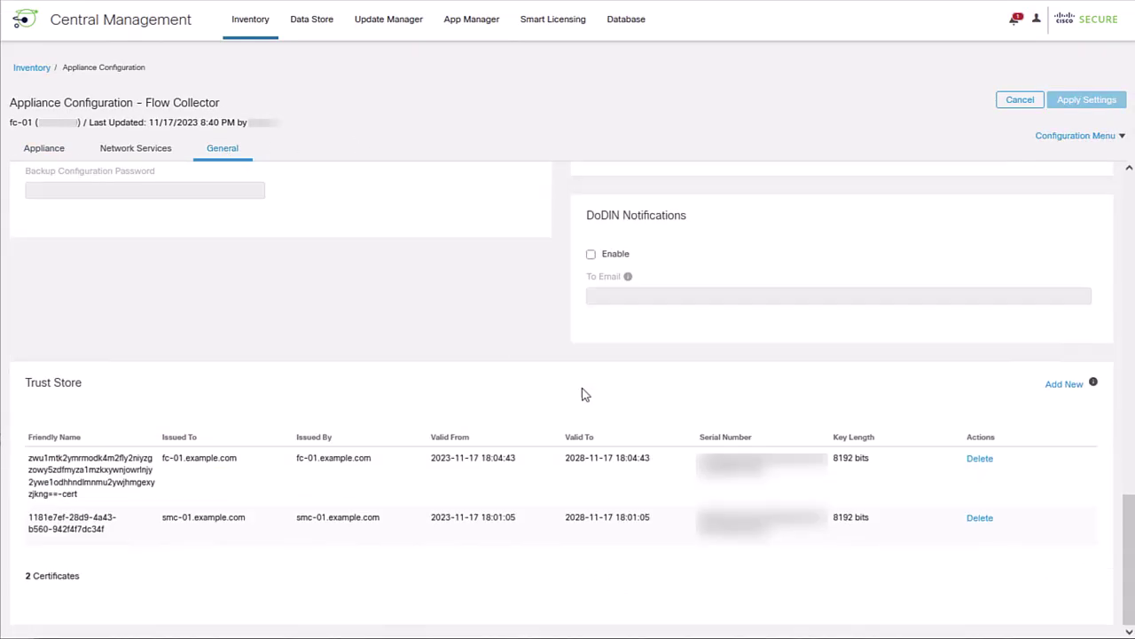
Add the fc-01-applianceIdentity certificate to the Flow Collector trust store as new_cert_fc.
{"action": "left_click", "coordinate": [1064, 384]}
{"action": "left_click", "coordinate": [505, 477]}
{"action": "type", "text": "nel"}
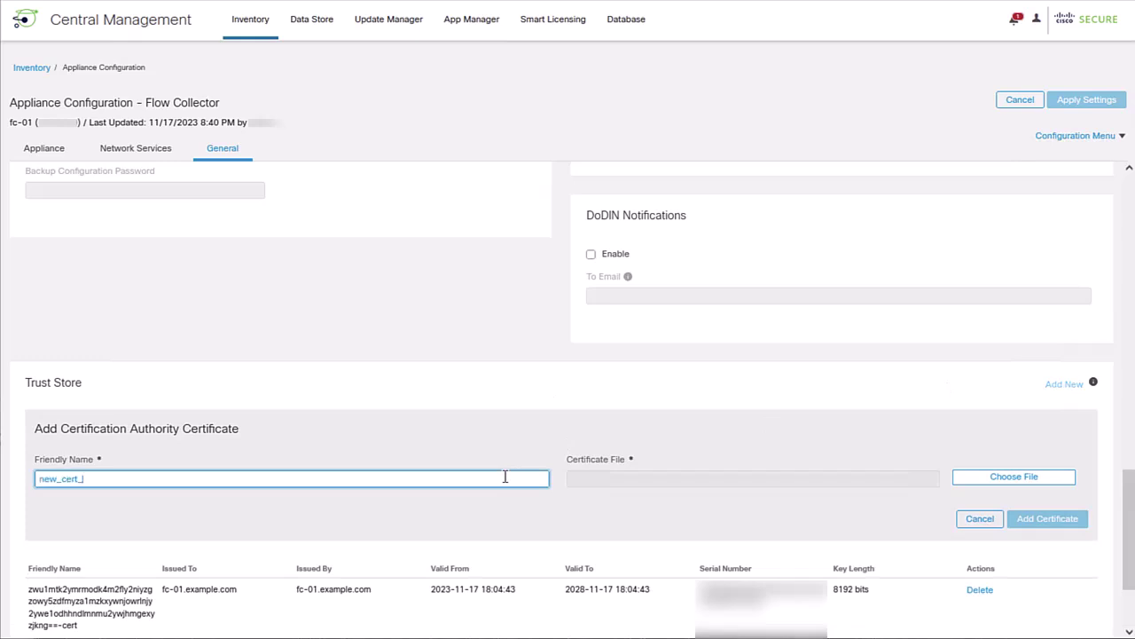
{"action": "type", "text": "fc"}
{"action": "left_click", "coordinate": [1013, 476]}
{"action": "left_click", "coordinate": [254, 41]}
{"action": "left_click", "coordinate": [615, 328]}
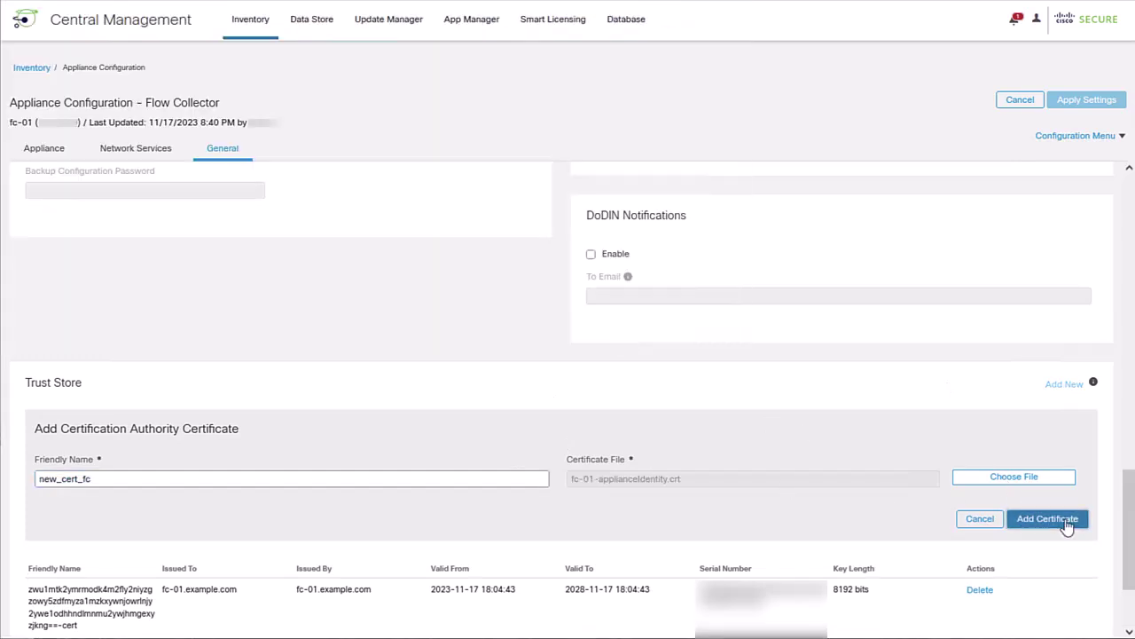
{"action": "left_click", "coordinate": [1067, 525]}
Add root-CertificateAuthority to the Flow Collector trust store as root_ca and apply the settings.
{"action": "left_click", "coordinate": [1065, 385]}
{"action": "left_click", "coordinate": [372, 478]}
{"action": "type", "text": "root_ca"}
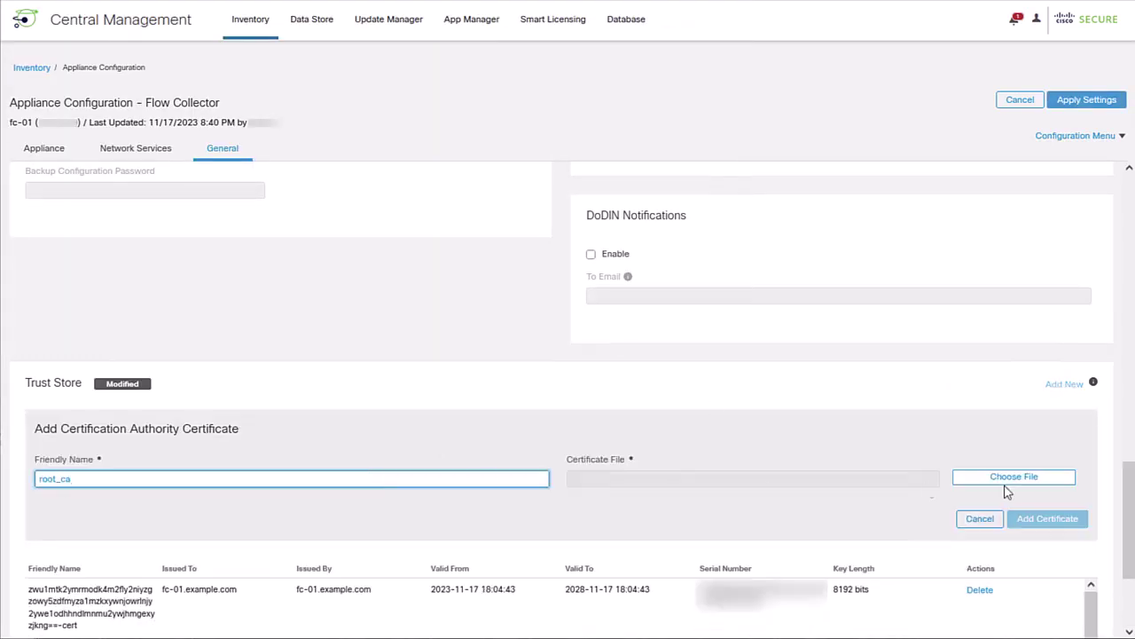
{"action": "left_click", "coordinate": [1006, 483]}
{"action": "left_click", "coordinate": [266, 58]}
{"action": "left_click", "coordinate": [615, 329]}
{"action": "left_click", "coordinate": [1048, 518]}
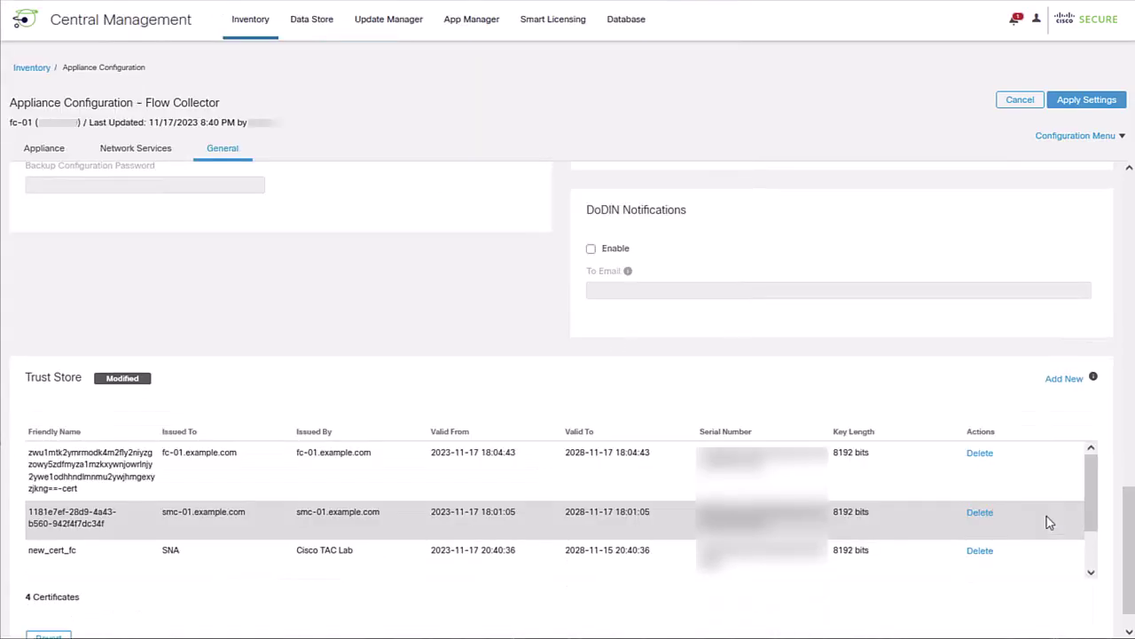
{"action": "left_click", "coordinate": [1087, 99]}
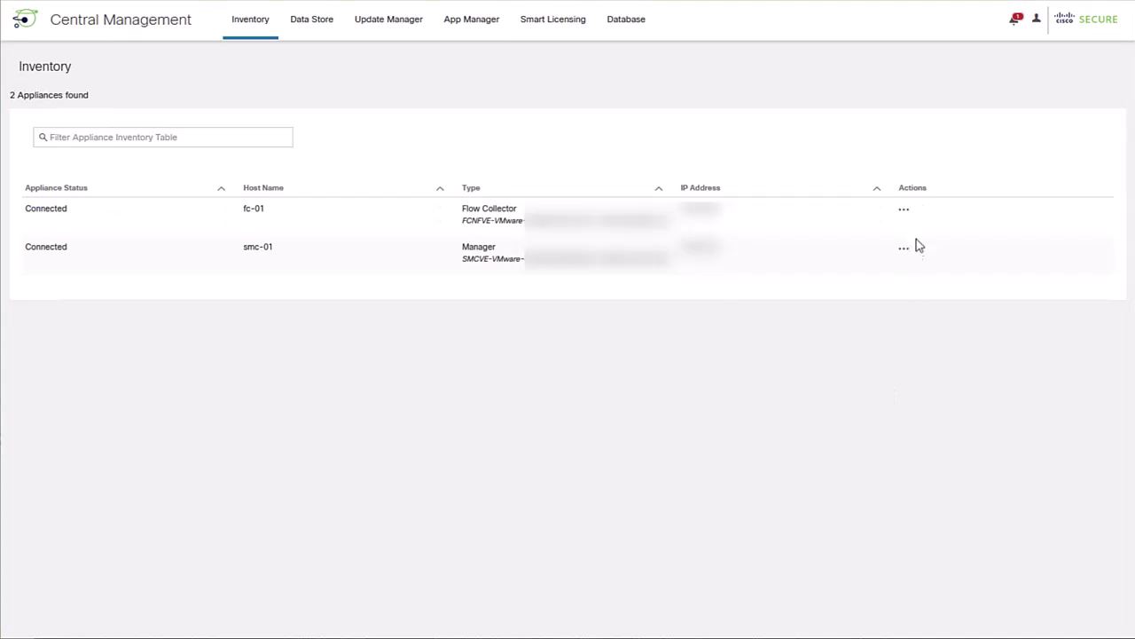
Name fc-01's replacement identity new_certificate and attach the fc-01-applianceIdentity certificate.
{"action": "left_click", "coordinate": [905, 213]}
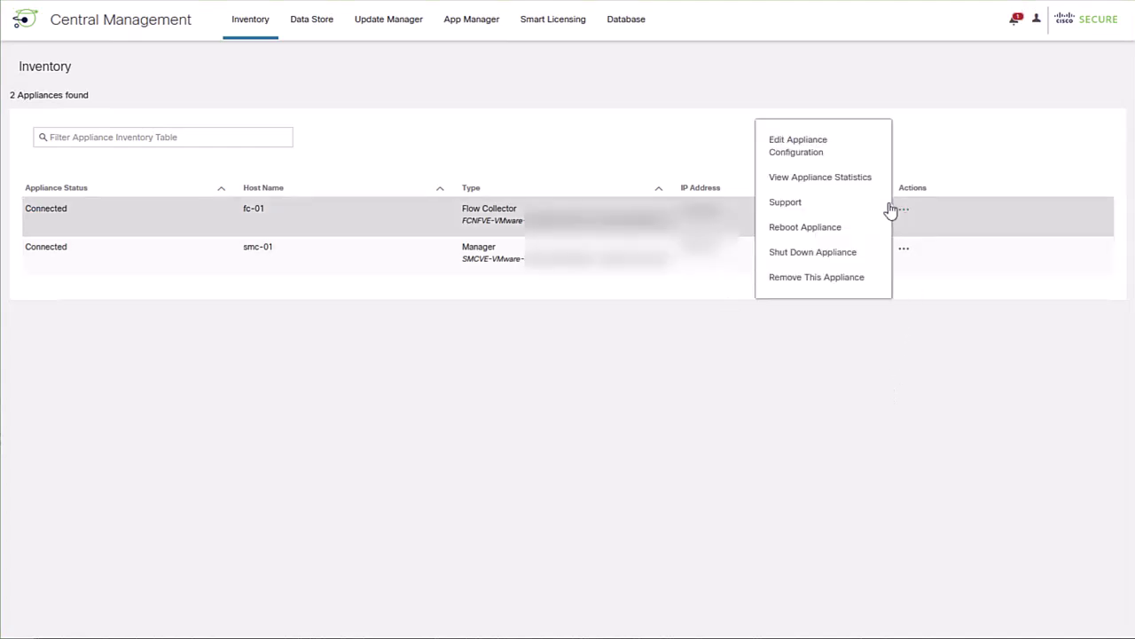
{"action": "left_click", "coordinate": [807, 145]}
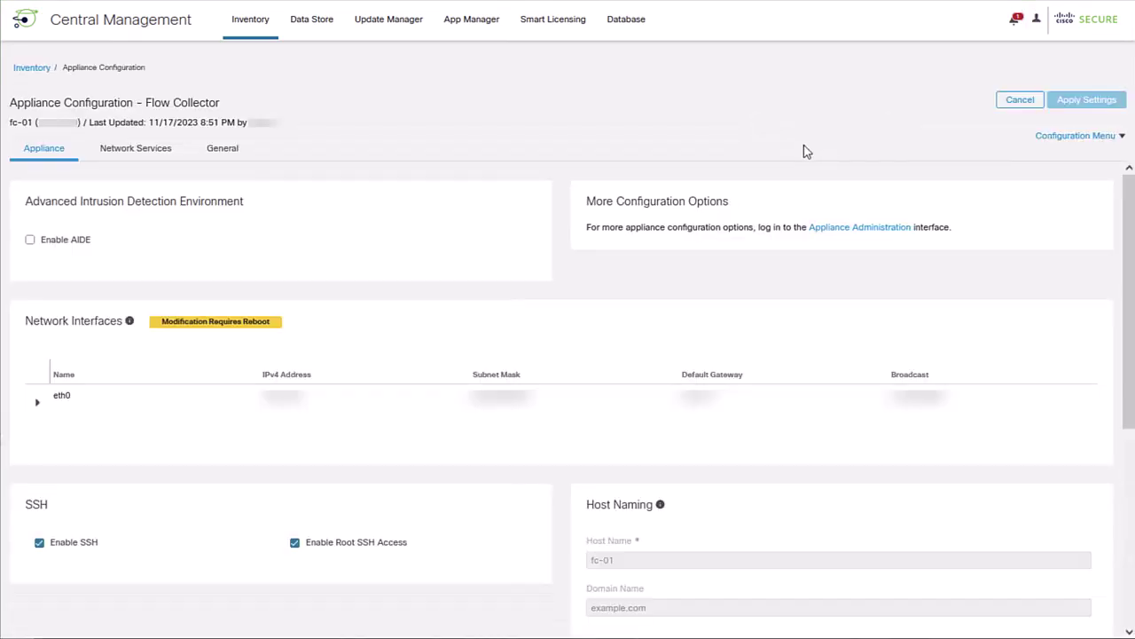
{"action": "scroll", "coordinate": [564, 532], "scroll_direction": "down", "scroll_amount": 1}
{"action": "scroll", "coordinate": [564, 532], "scroll_direction": "down", "scroll_amount": 5}
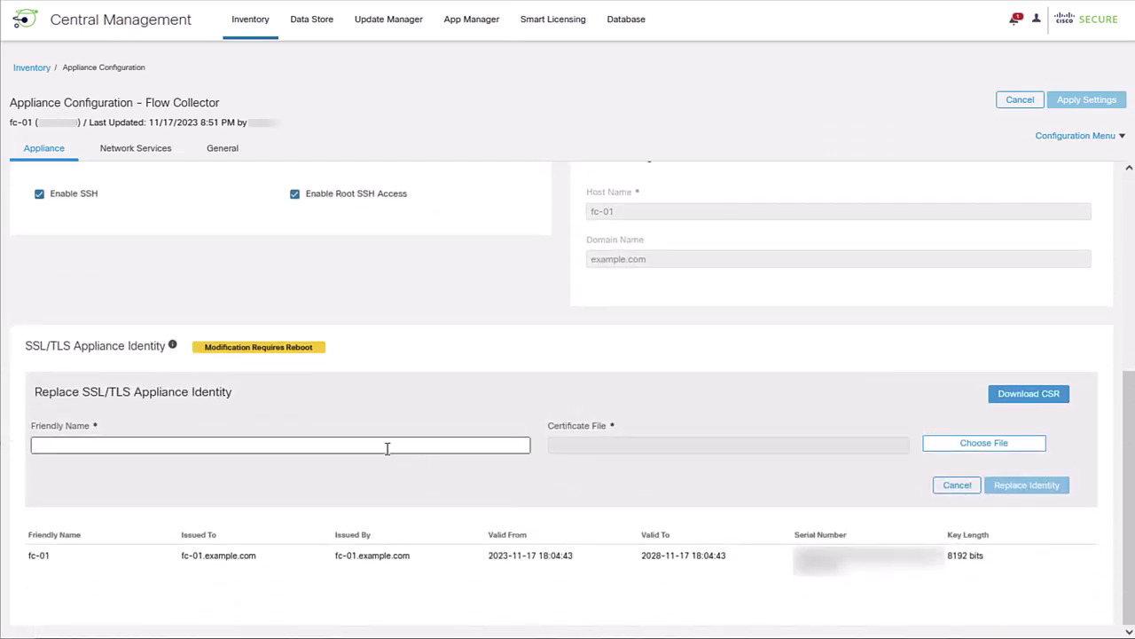
{"action": "left_click", "coordinate": [386, 448]}
{"action": "type", "text": "new_certificate"}
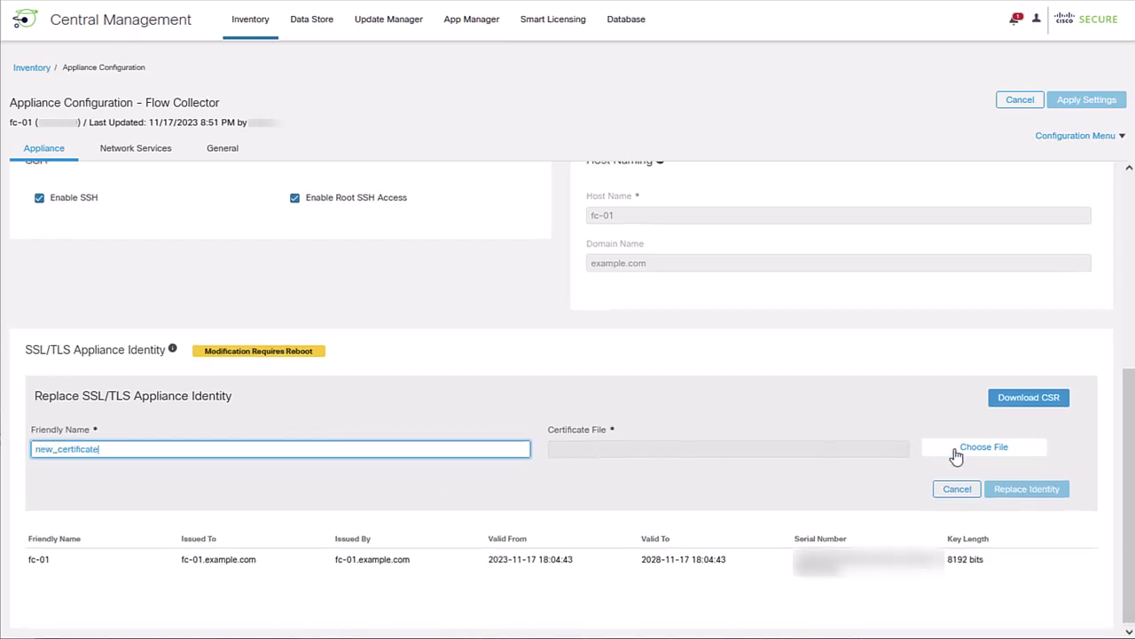
{"action": "left_click", "coordinate": [970, 449]}
{"action": "left_click", "coordinate": [264, 43]}
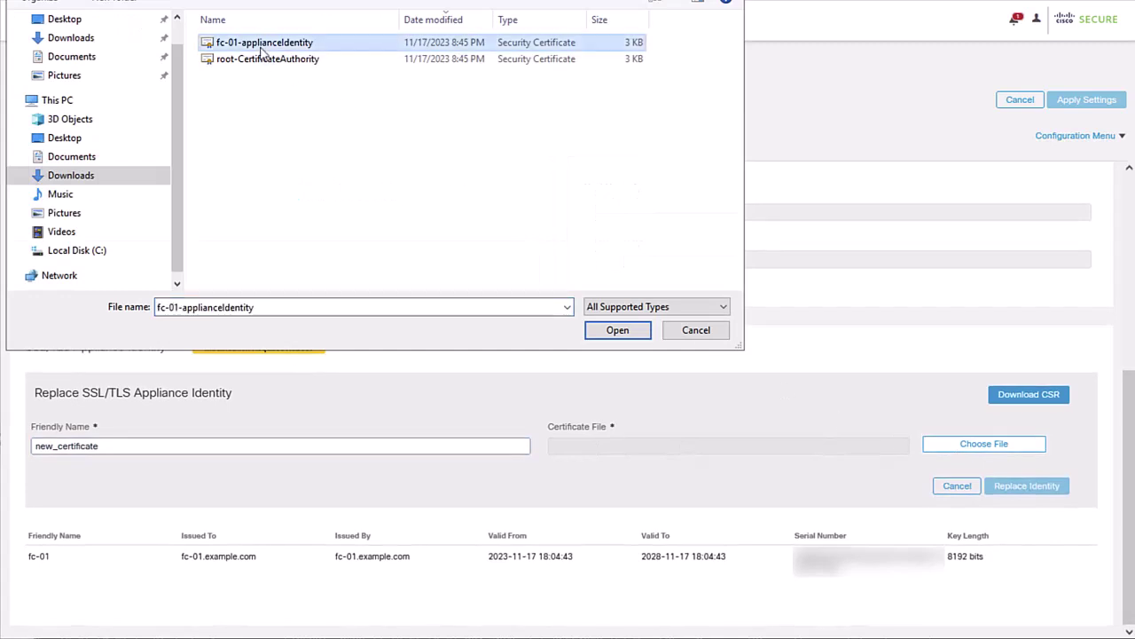
{"action": "left_click", "coordinate": [604, 334]}
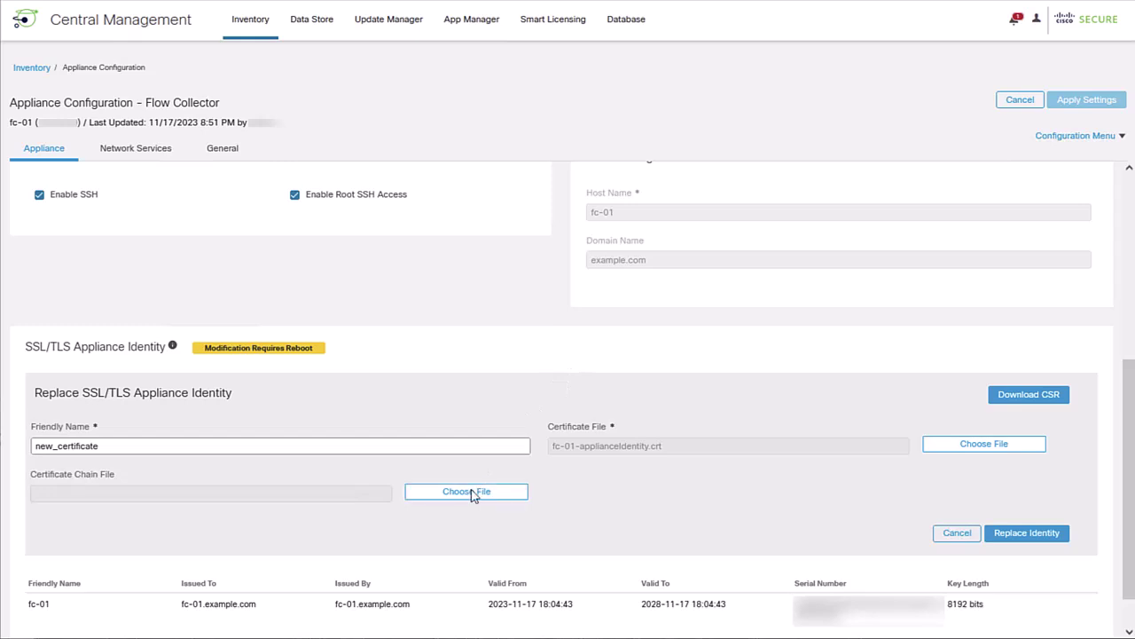
Attach root-CertificateAuthority as the identity's certificate chain file.
{"action": "left_click", "coordinate": [472, 492]}
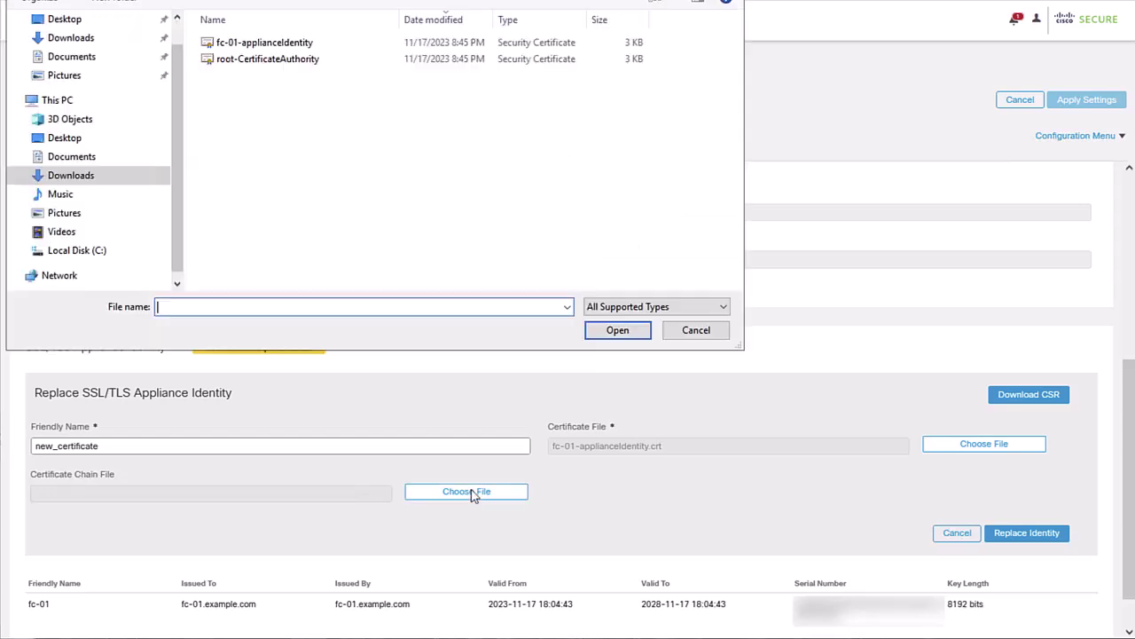
{"action": "left_click", "coordinate": [297, 64]}
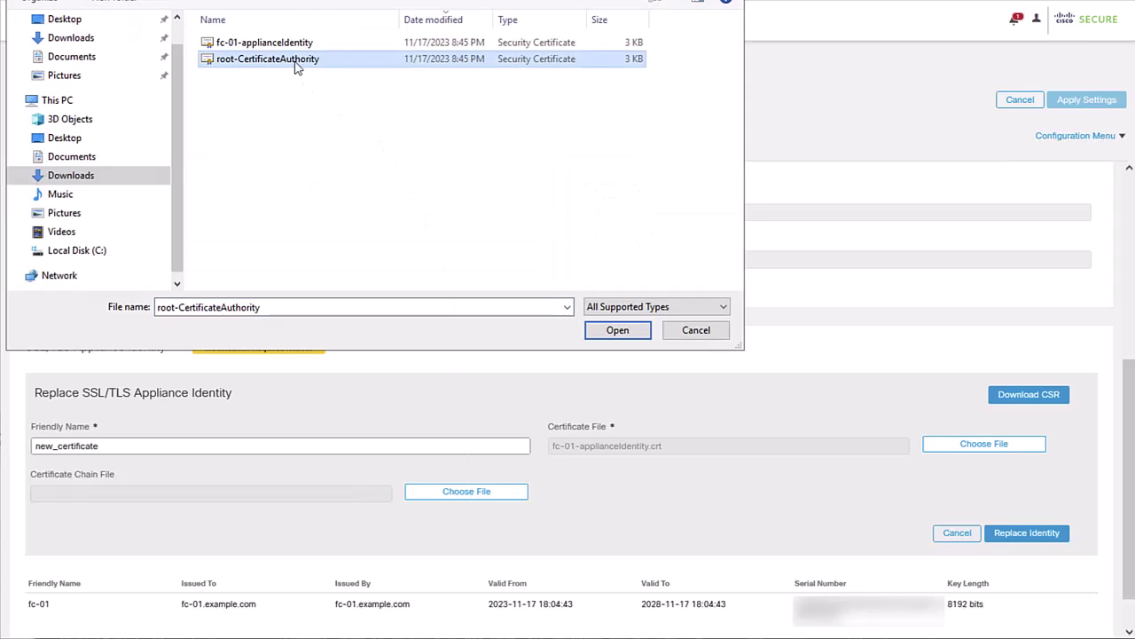
{"action": "left_click", "coordinate": [612, 342]}
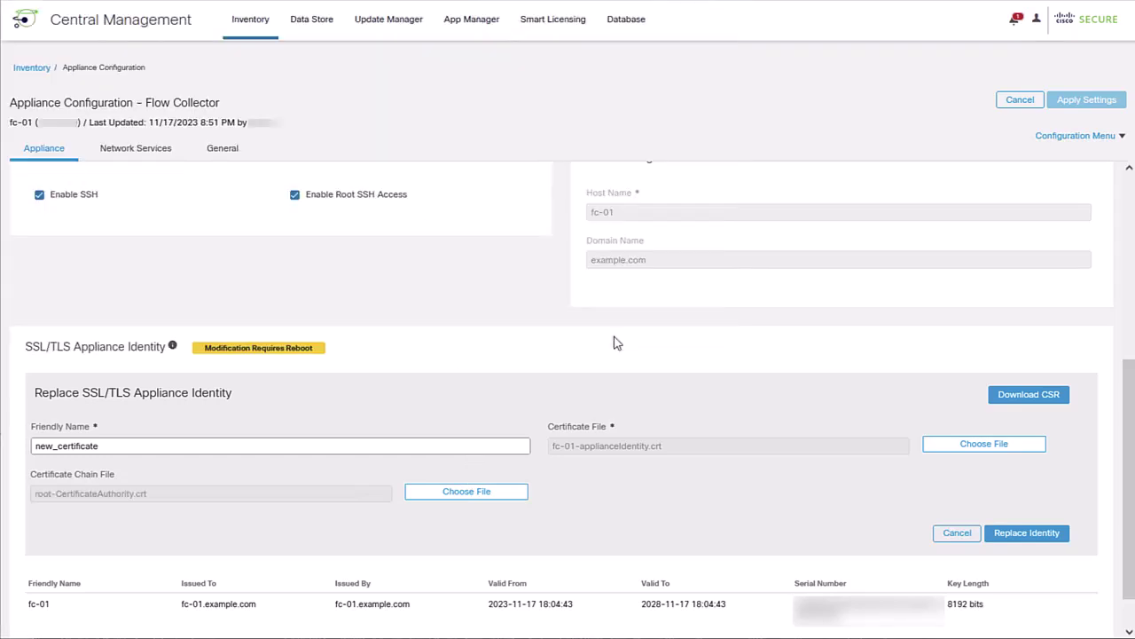
Confirm replacing fc-01's identity with new_certificate and apply the change, rebooting the Flow Collector.
{"action": "left_click", "coordinate": [1012, 537]}
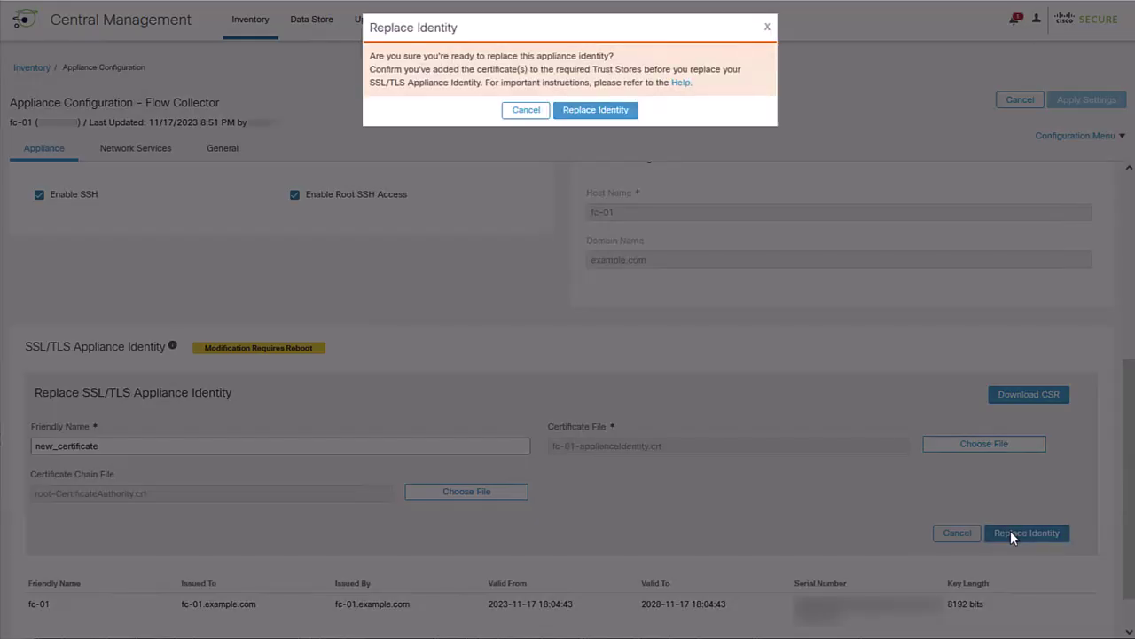
{"action": "left_click", "coordinate": [603, 110]}
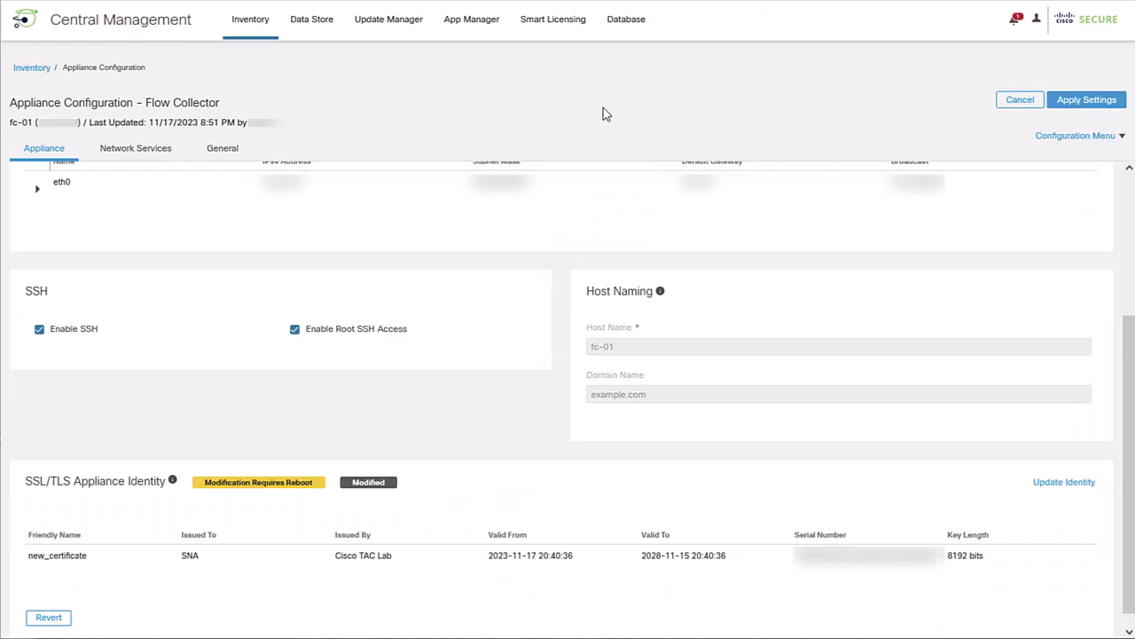
{"action": "left_click", "coordinate": [1096, 105]}
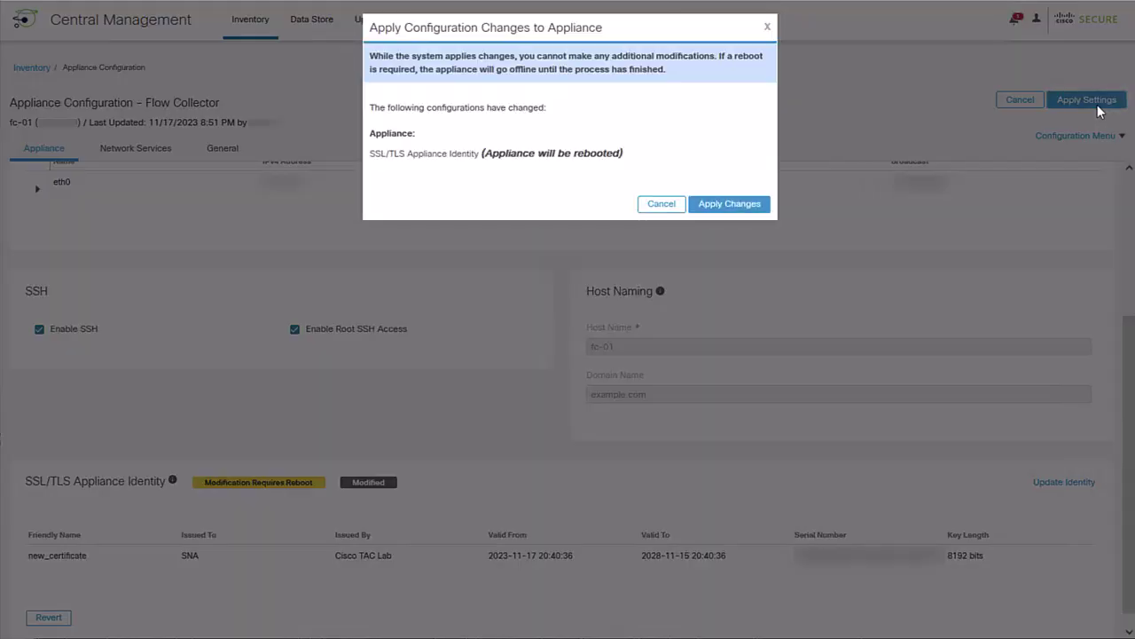
{"action": "left_click", "coordinate": [738, 206]}
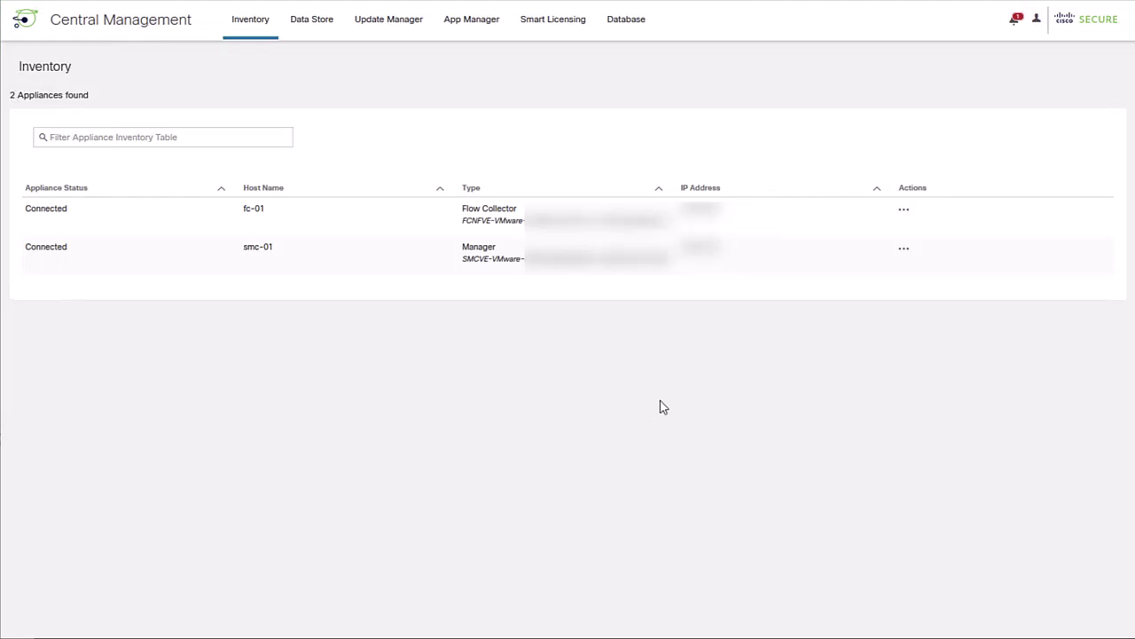
Delete the old self-signed certificate from fc-01's trust store and apply the change.
{"action": "left_click", "coordinate": [903, 209]}
{"action": "left_click", "coordinate": [810, 149]}
{"action": "left_click", "coordinate": [220, 149]}
{"action": "scroll", "coordinate": [568, 407], "scroll_direction": "down", "scroll_amount": 5}
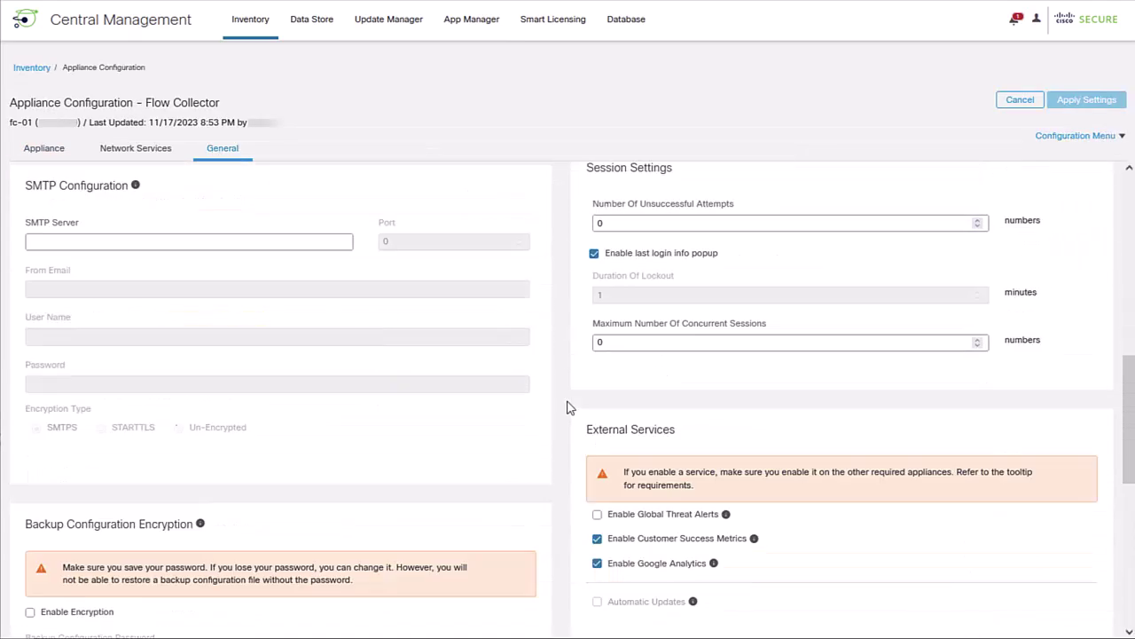
{"action": "scroll", "coordinate": [569, 407], "scroll_direction": "down", "scroll_amount": 5}
{"action": "left_click", "coordinate": [980, 500]}
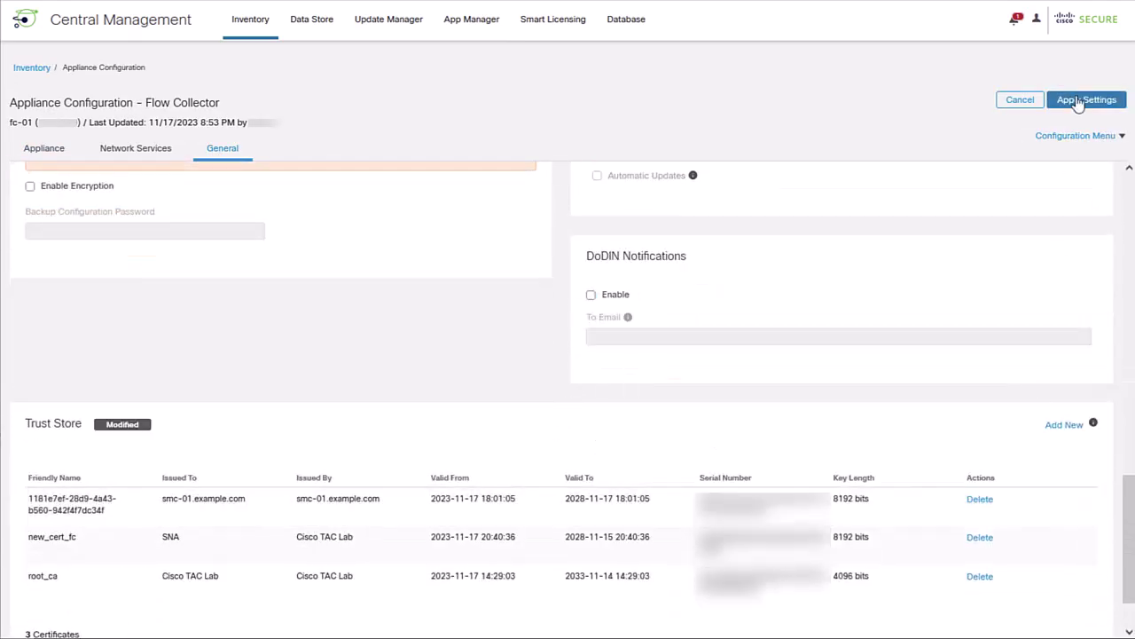
{"action": "left_click", "coordinate": [1087, 100]}
{"action": "left_click", "coordinate": [734, 201]}
Delete the outdated certificate from smc-01's trust store and apply the change.
{"action": "left_click", "coordinate": [904, 251]}
{"action": "left_click", "coordinate": [814, 185]}
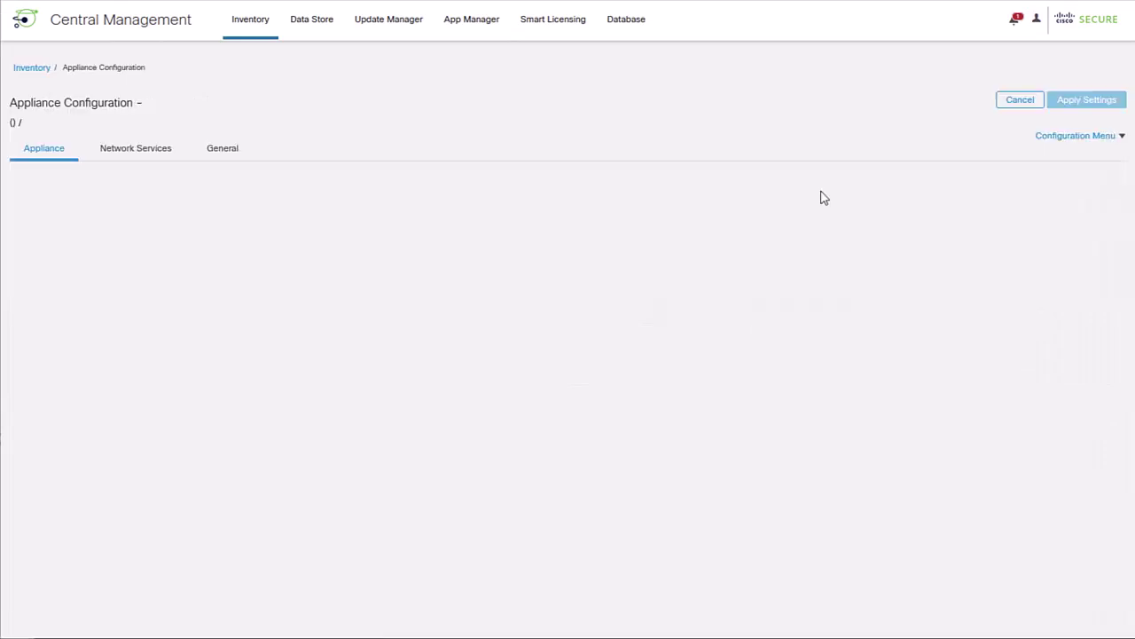
{"action": "left_click", "coordinate": [223, 149]}
{"action": "scroll", "coordinate": [572, 376], "scroll_direction": "down", "scroll_amount": 5}
{"action": "scroll", "coordinate": [570, 376], "scroll_direction": "down", "scroll_amount": 5}
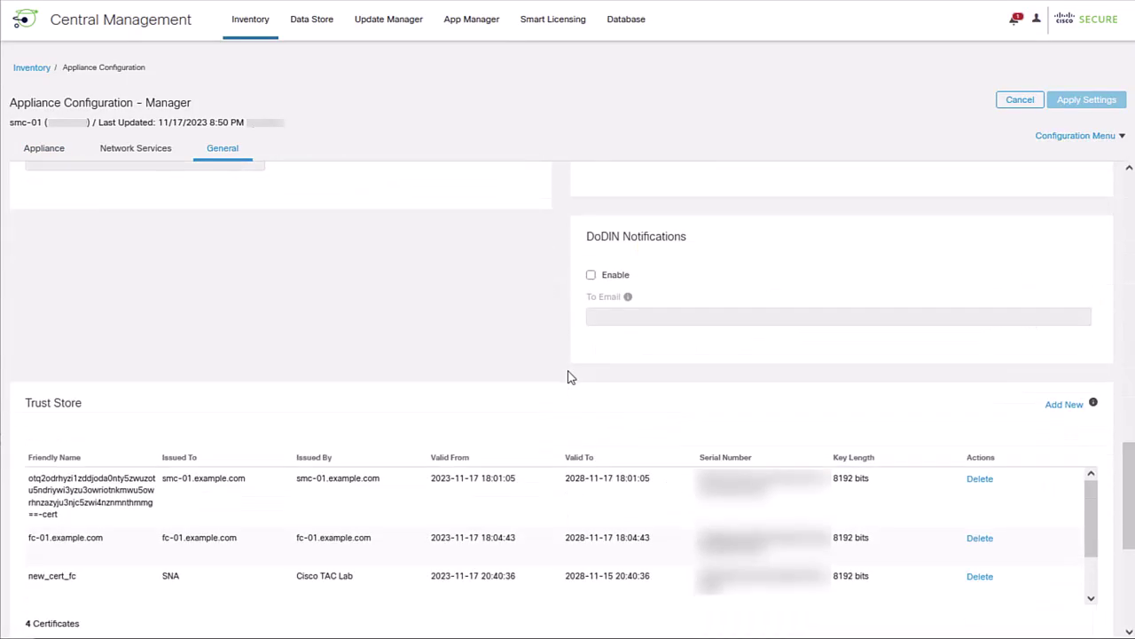
{"action": "left_click", "coordinate": [979, 540]}
{"action": "left_click", "coordinate": [1085, 100]}
{"action": "left_click", "coordinate": [729, 203]}
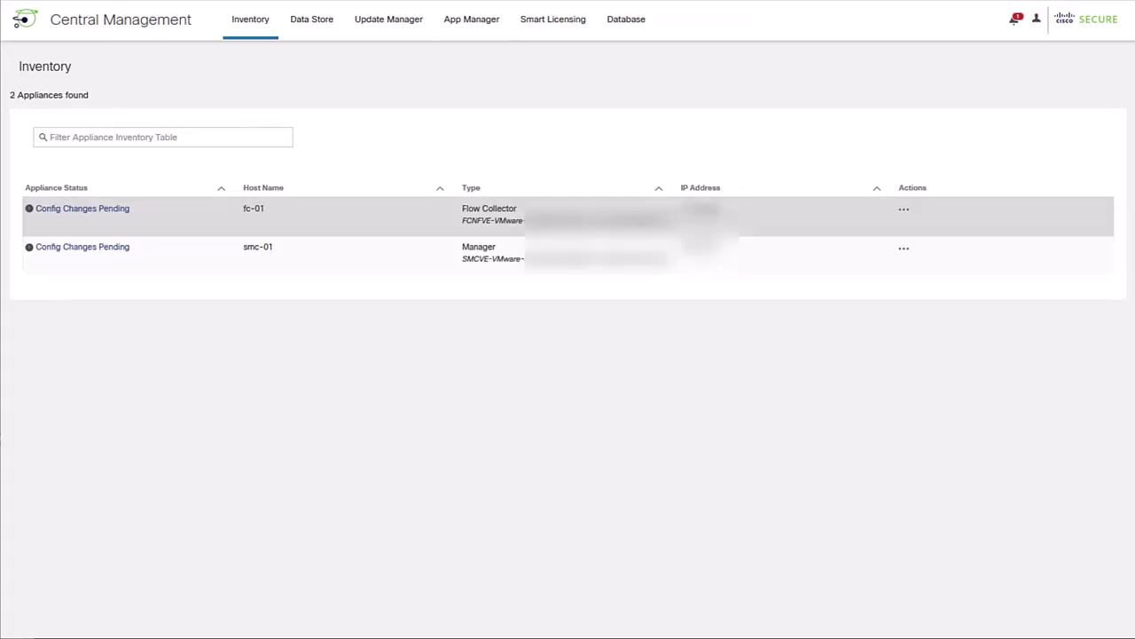